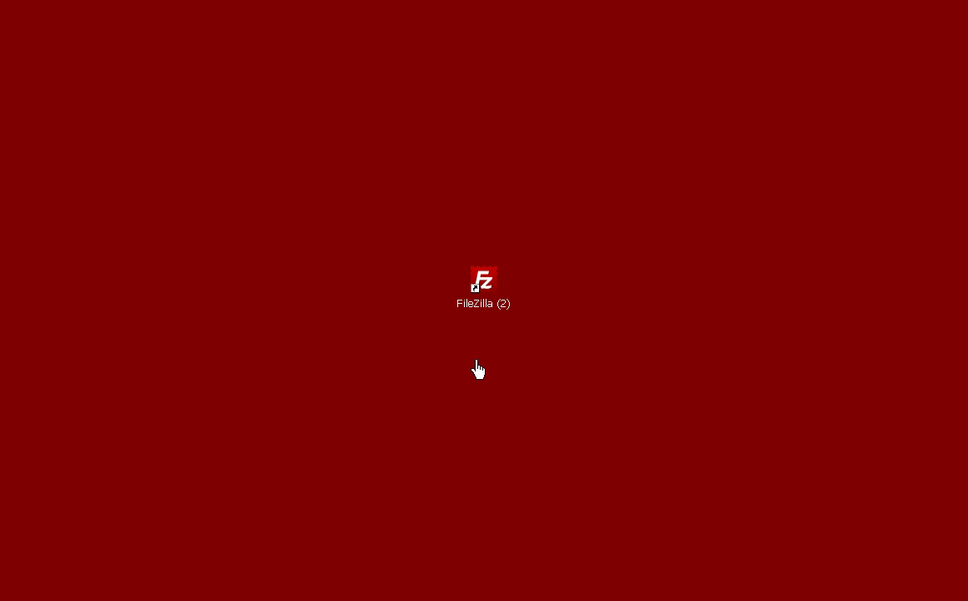
- Launch FileZilla and view its version and build information, closing the information window when done
{"action": "left_click", "coordinate": [488, 293]}
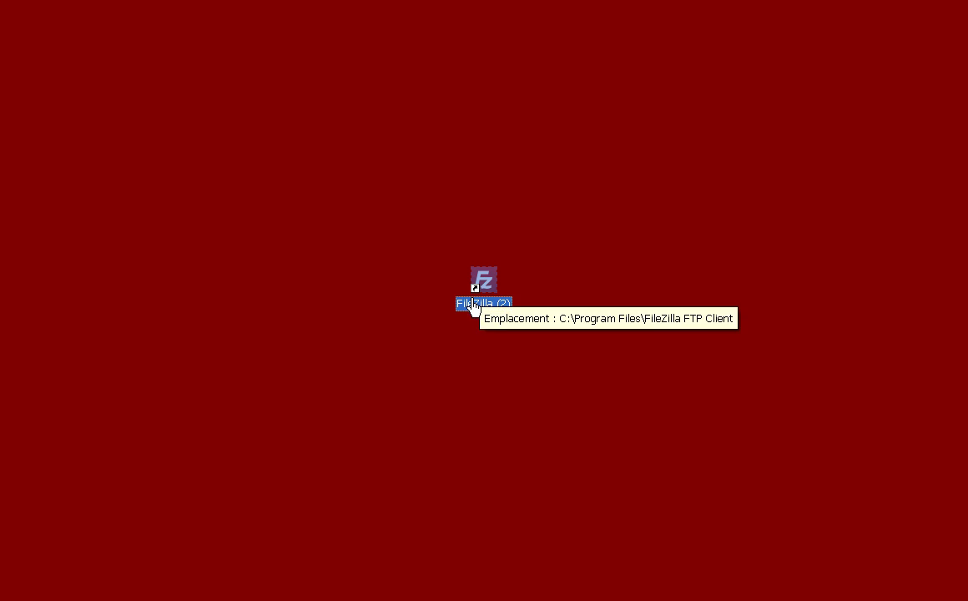
{"action": "double_click", "coordinate": [473, 305]}
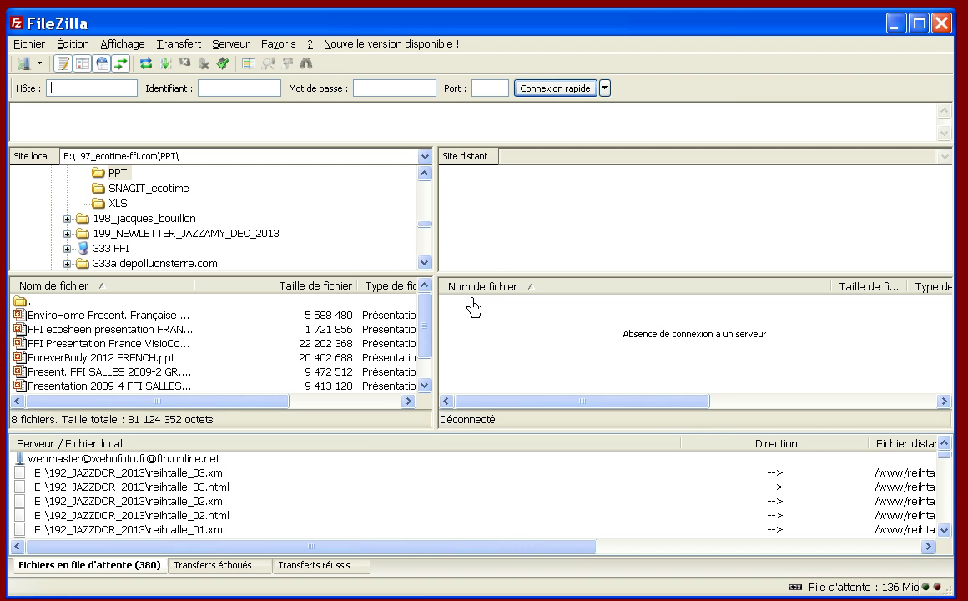
{"action": "left_click", "coordinate": [306, 43]}
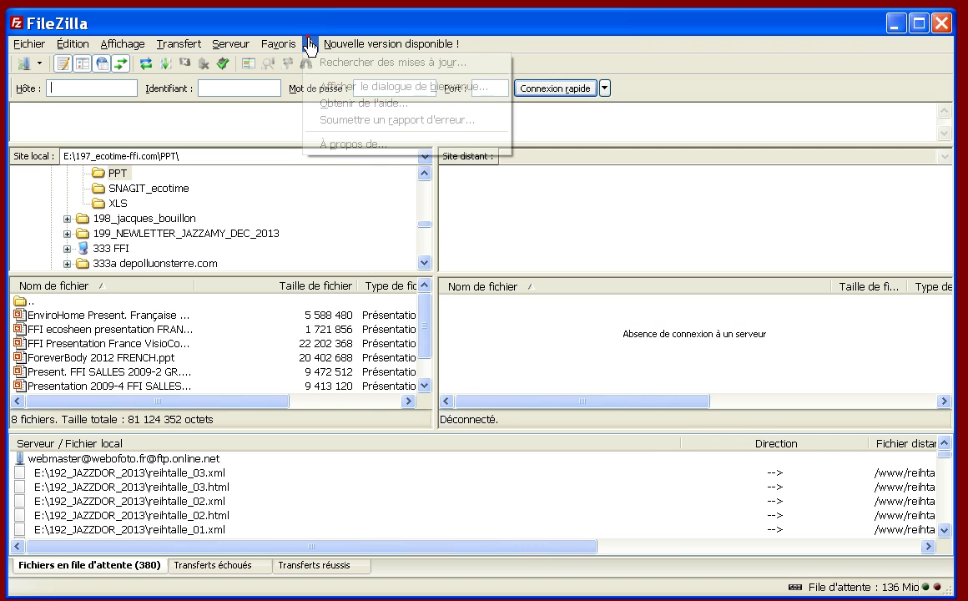
{"action": "left_click", "coordinate": [308, 148]}
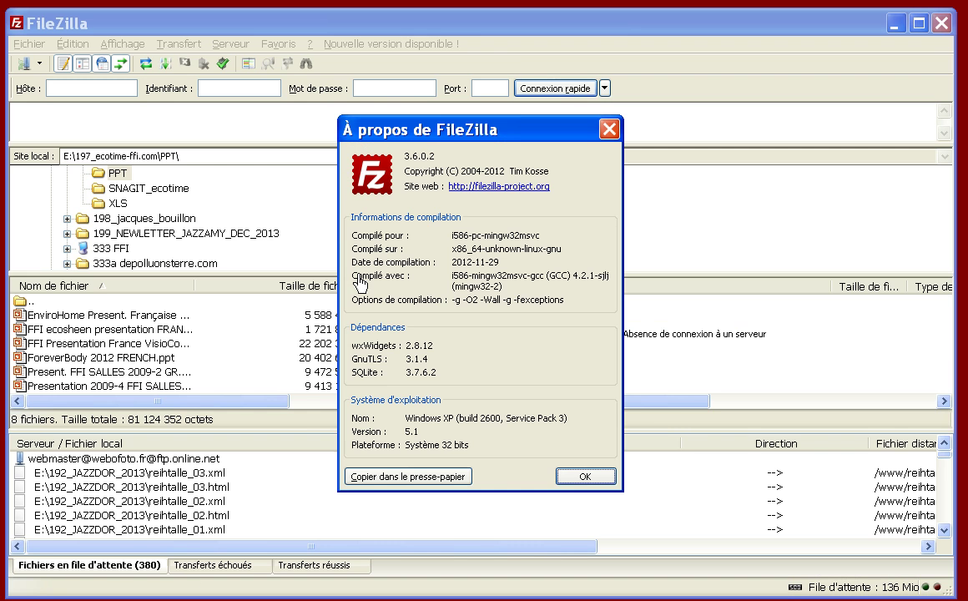
{"action": "left_click_drag", "start_coordinate": [496, 126], "coordinate": [477, 103]}
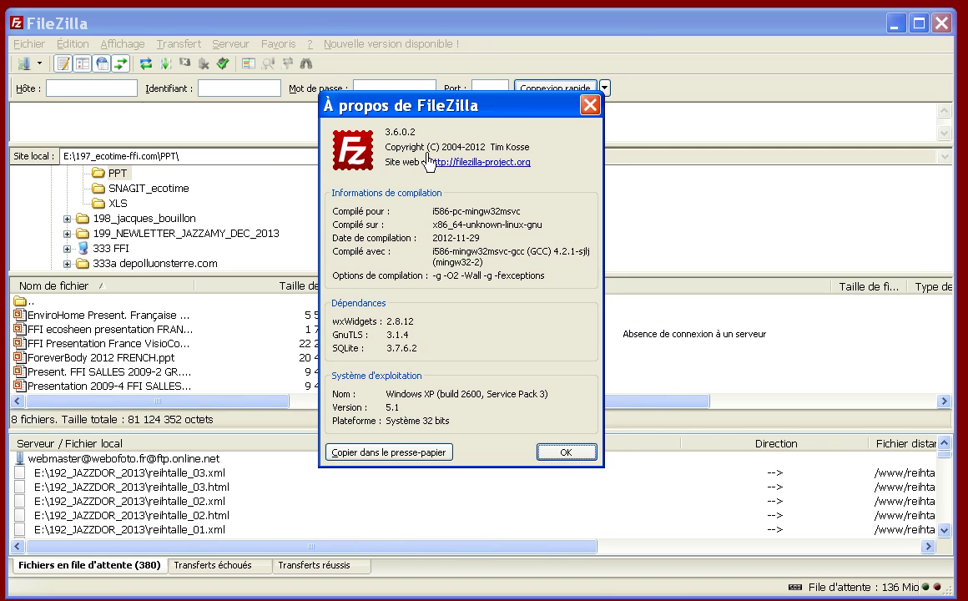
{"action": "left_click", "coordinate": [590, 104]}
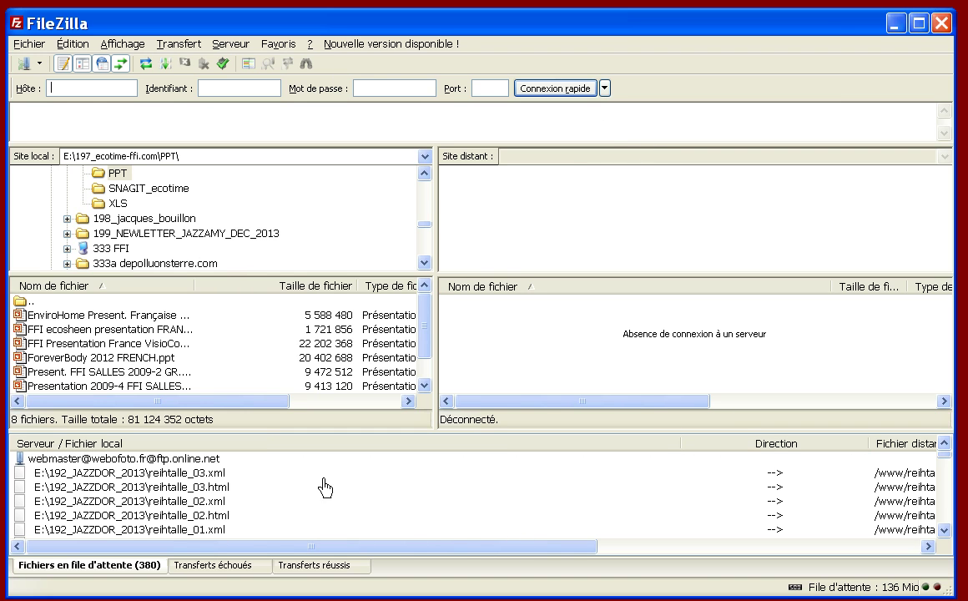
{"action": "left_click", "coordinate": [255, 303]}
{"action": "left_click", "coordinate": [251, 201]}
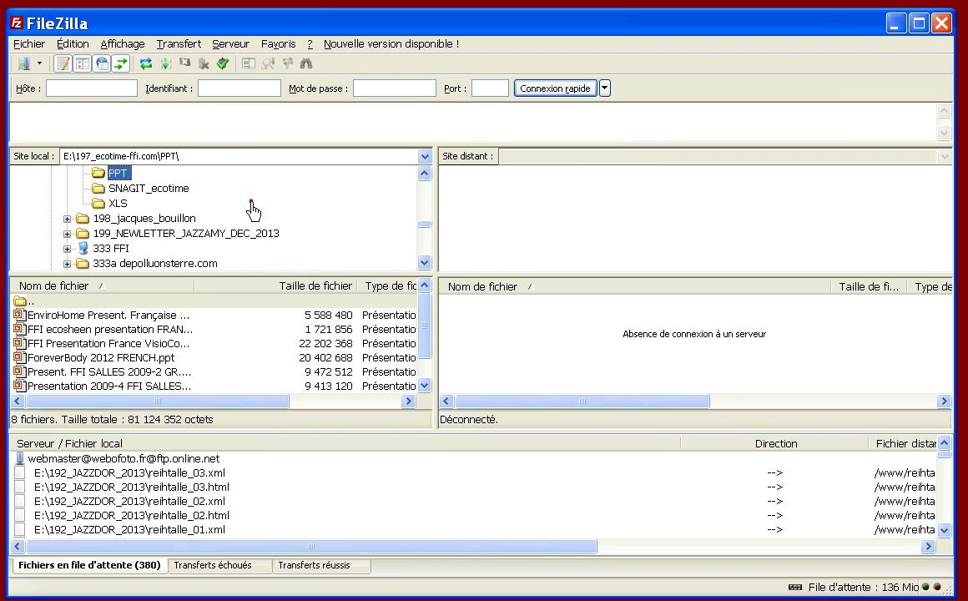
{"action": "left_click", "coordinate": [225, 119]}
{"action": "left_click", "coordinate": [478, 197]}
- Hide the transfer queue pane and display it again
{"action": "left_click", "coordinate": [130, 51]}
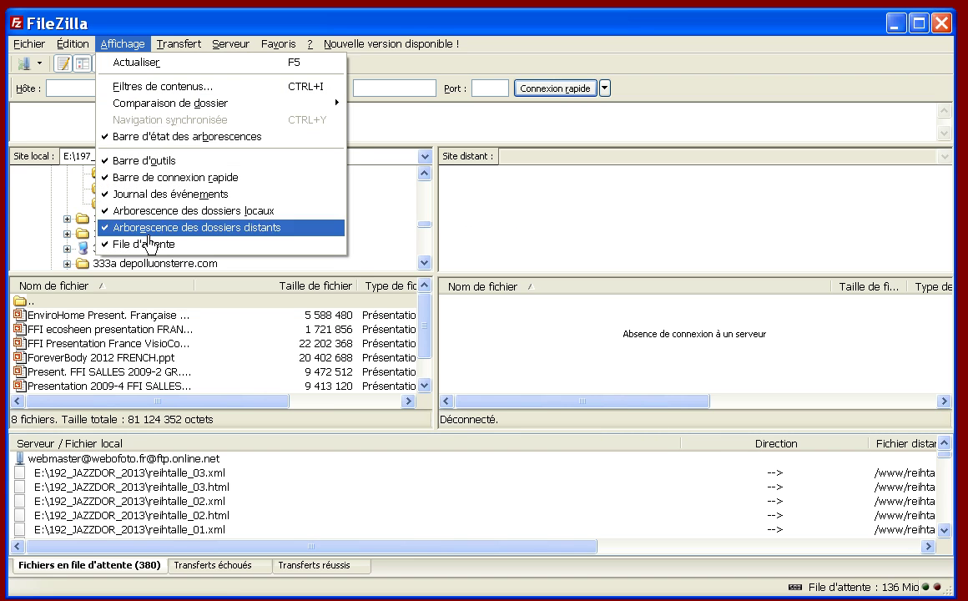
{"action": "left_click", "coordinate": [148, 245]}
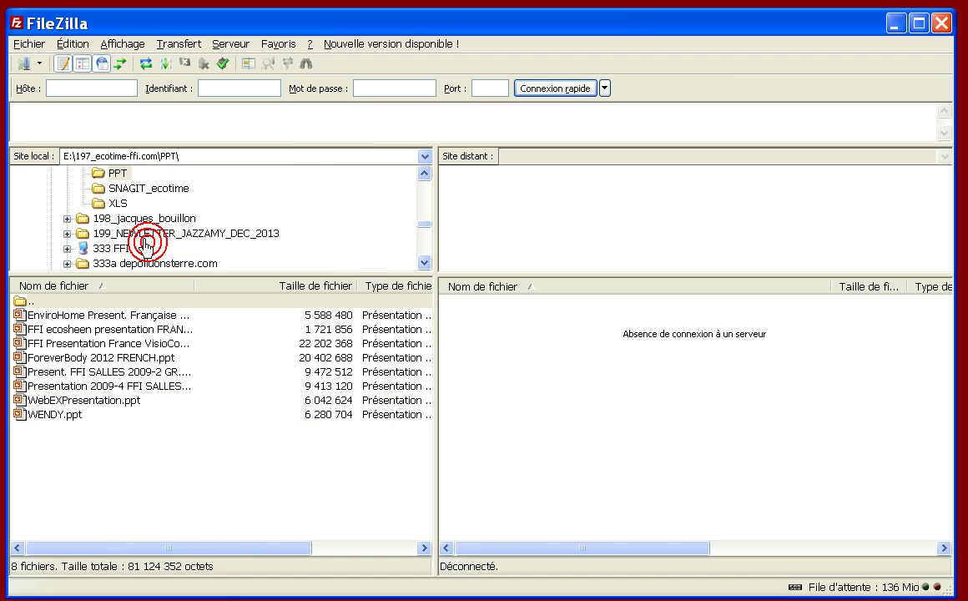
{"action": "left_click", "coordinate": [125, 42]}
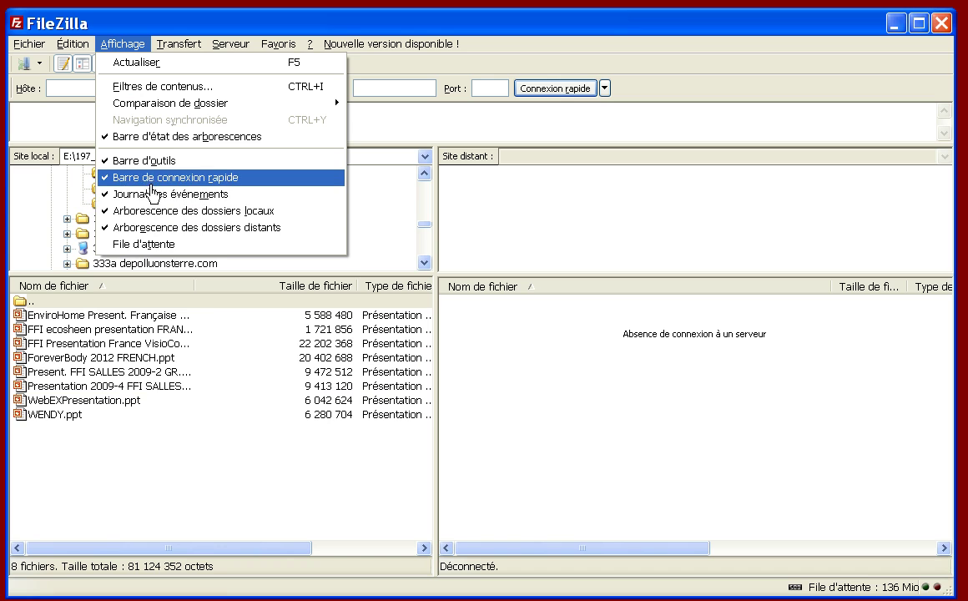
{"action": "left_click", "coordinate": [155, 245]}
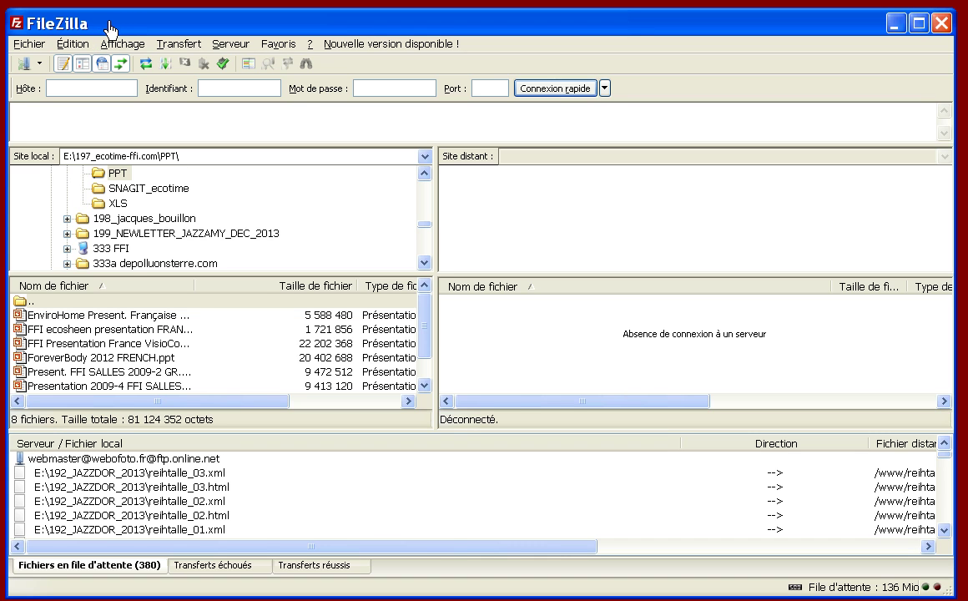
- Connect to the saved FTP site ecotime from the Site Manager
{"action": "left_click", "coordinate": [32, 48]}
{"action": "left_click", "coordinate": [35, 60]}
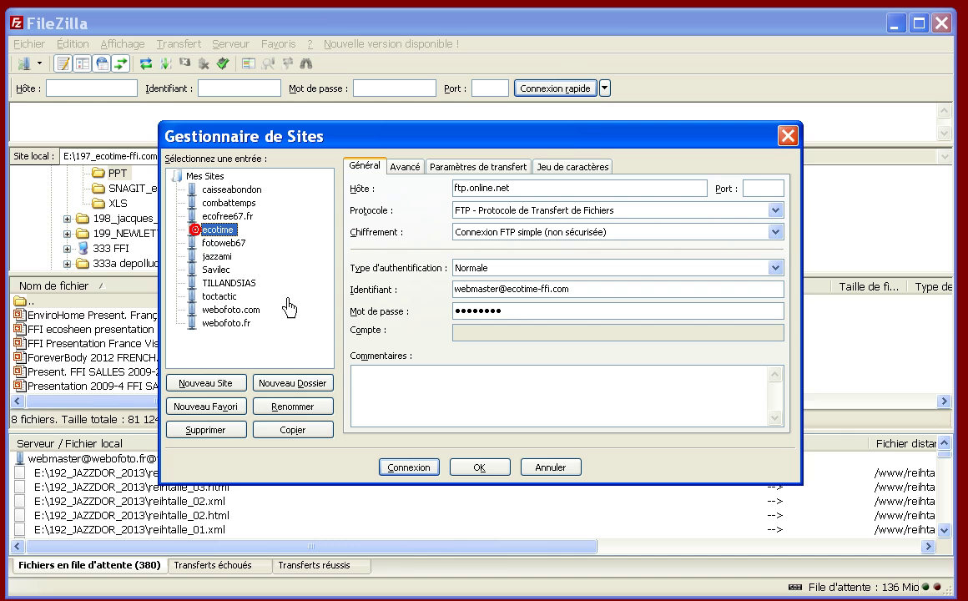
{"action": "left_click", "coordinate": [418, 468]}
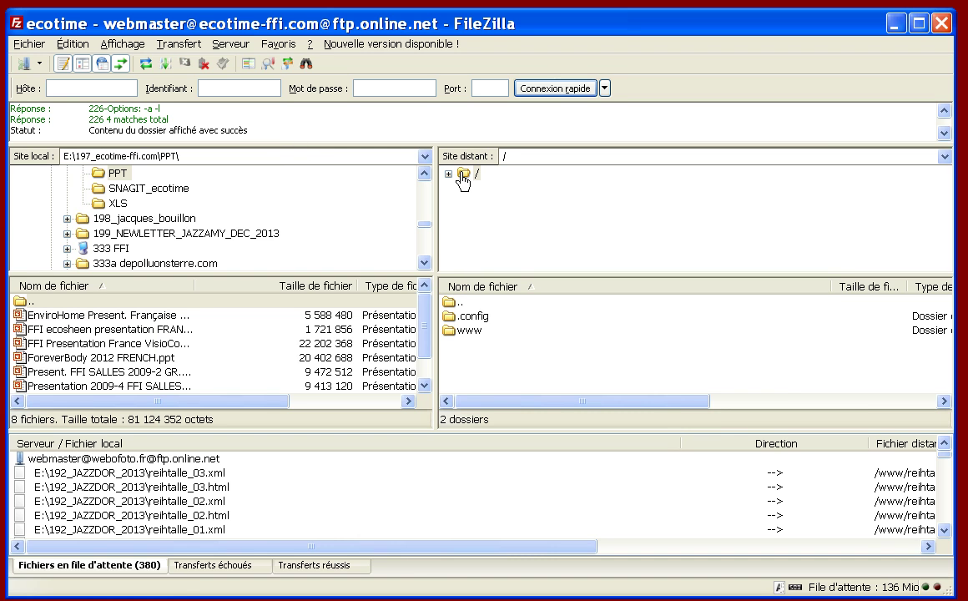
- Open the remote www folder and look through its folders and HTML files
{"action": "double_click", "coordinate": [450, 332]}
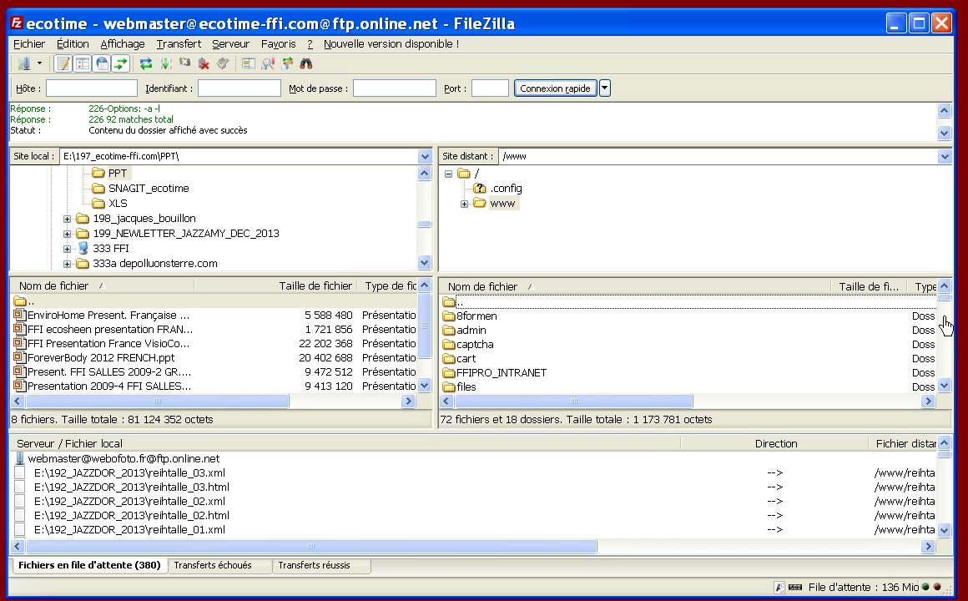
{"action": "left_click_drag", "start_coordinate": [945, 386], "coordinate": [946, 389]}
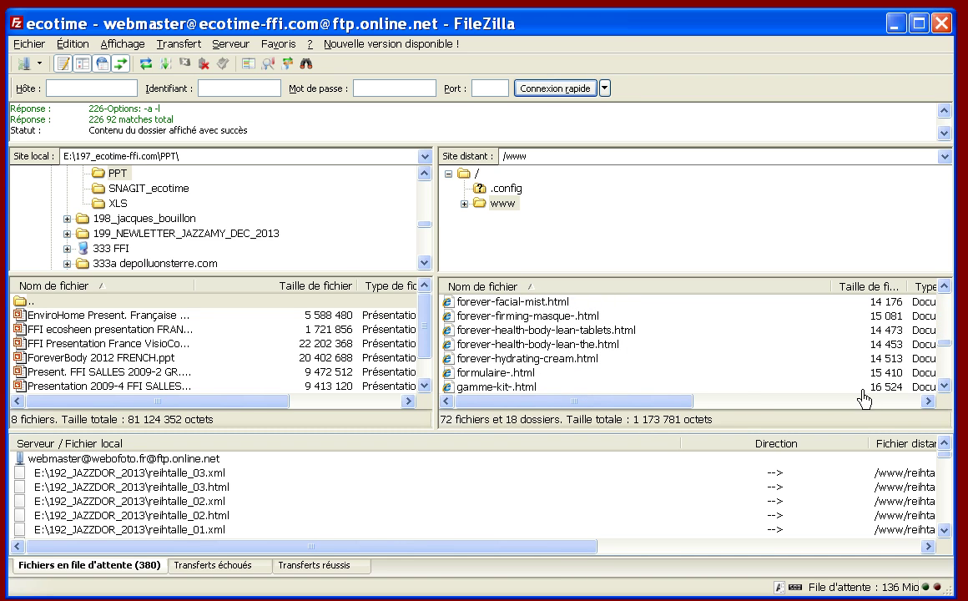
{"action": "left_click_drag", "start_coordinate": [945, 288], "coordinate": [946, 289]}
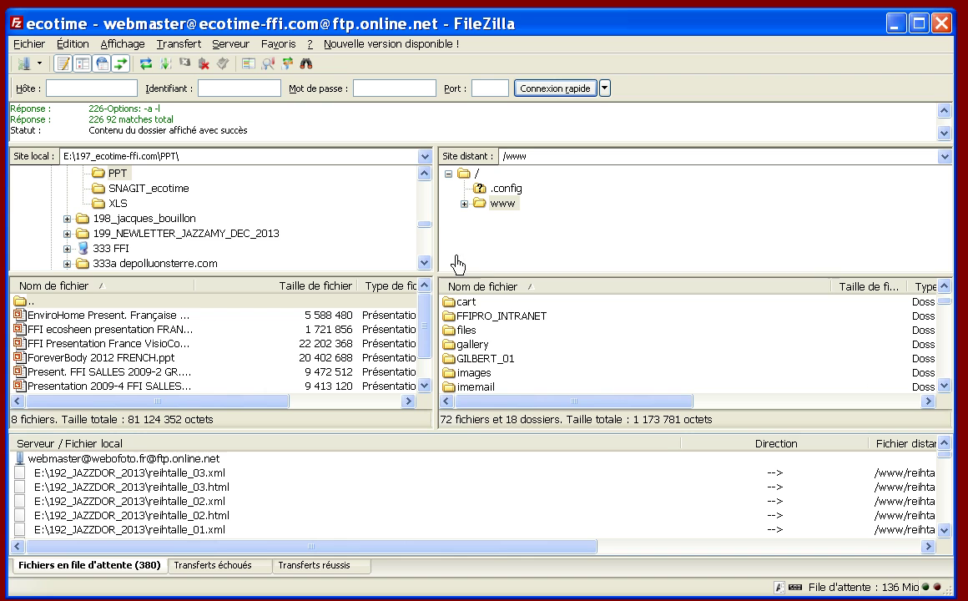
- Go to the root of local drive E: (DONNEES_2009_320GO) in the local folder tree
{"action": "left_click", "coordinate": [50, 329]}
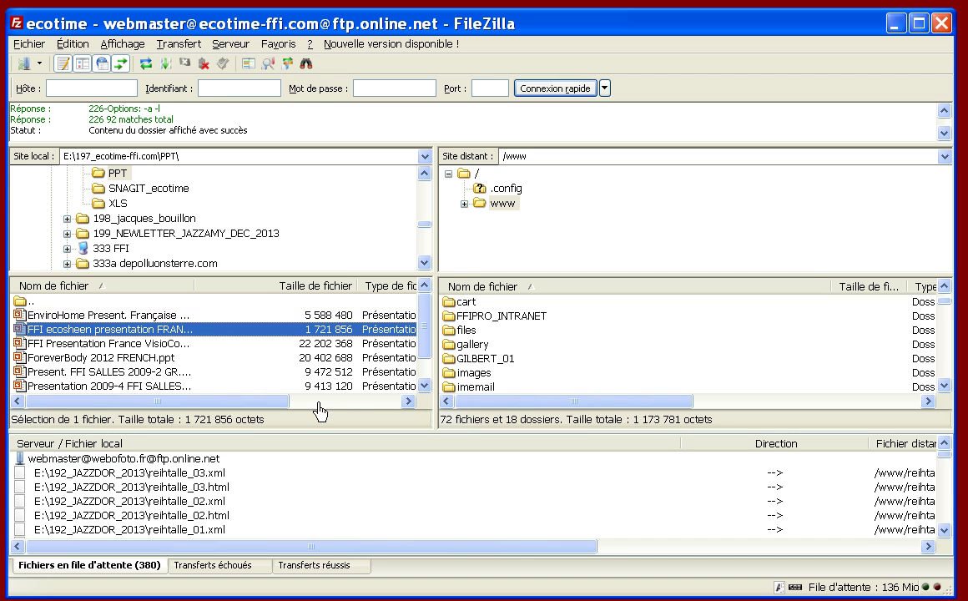
{"action": "scroll", "coordinate": [392, 317], "scroll_direction": "down", "scroll_amount": 1}
{"action": "scroll", "coordinate": [383, 329], "scroll_direction": "up", "scroll_amount": 1}
{"action": "scroll", "coordinate": [425, 227], "scroll_direction": "up", "scroll_amount": 10}
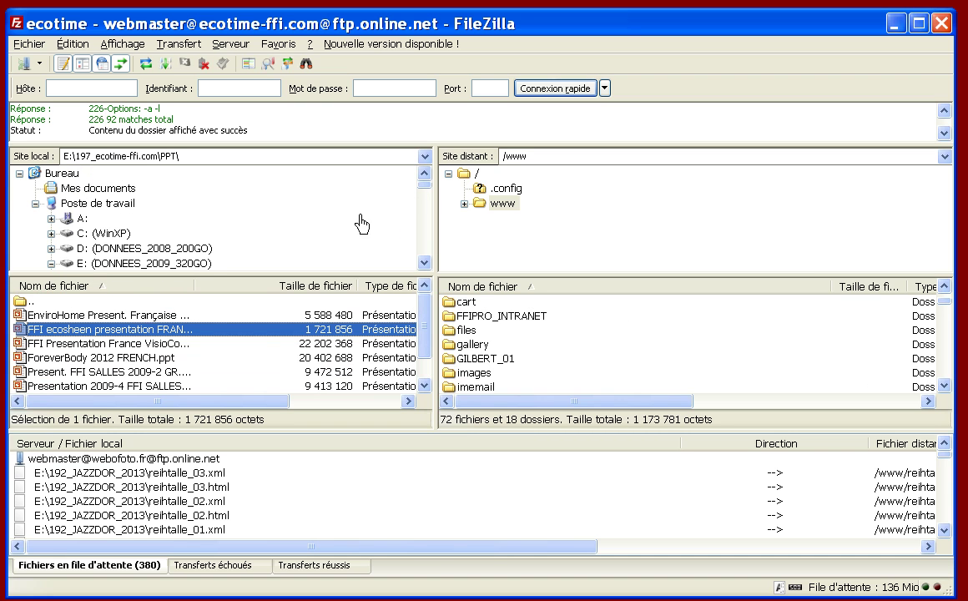
{"action": "left_click", "coordinate": [51, 263]}
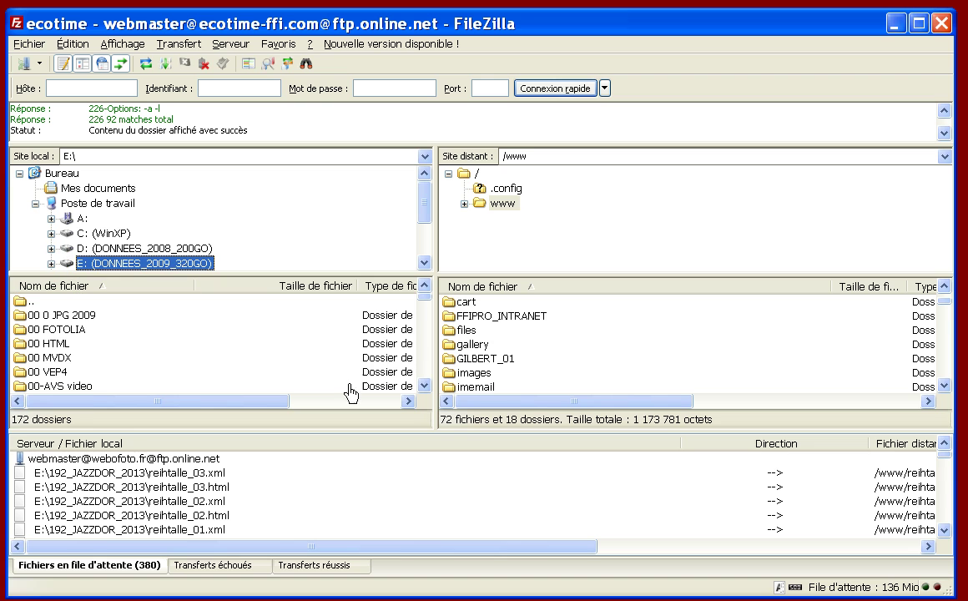
- Open the local folder 197_ecotime-ffi.com on drive E:
{"action": "mouse_move", "coordinate": [425, 306]}
{"action": "left_mouse_down"}
{"action": "mouse_move", "coordinate": [428, 332]}
{"action": "mouse_move", "coordinate": [425, 315]}
{"action": "left_mouse_up"}
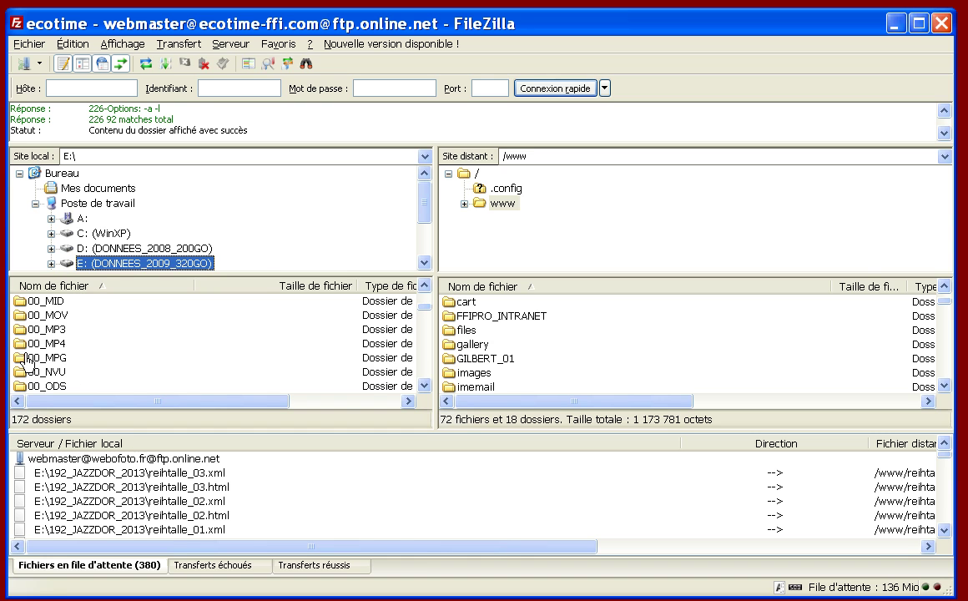
{"action": "left_click_drag", "start_coordinate": [427, 319], "coordinate": [435, 349]}
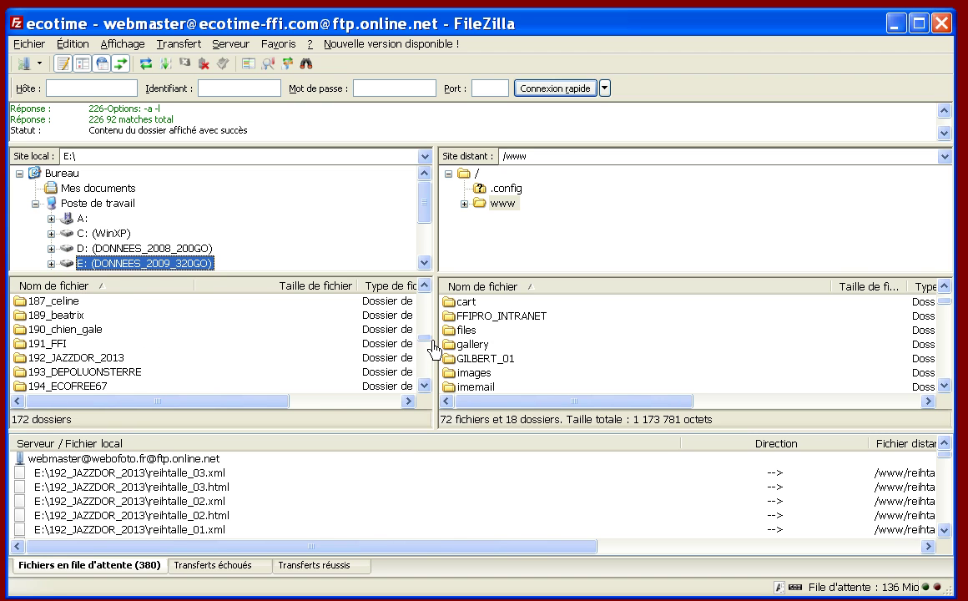
{"action": "left_click", "coordinate": [422, 386]}
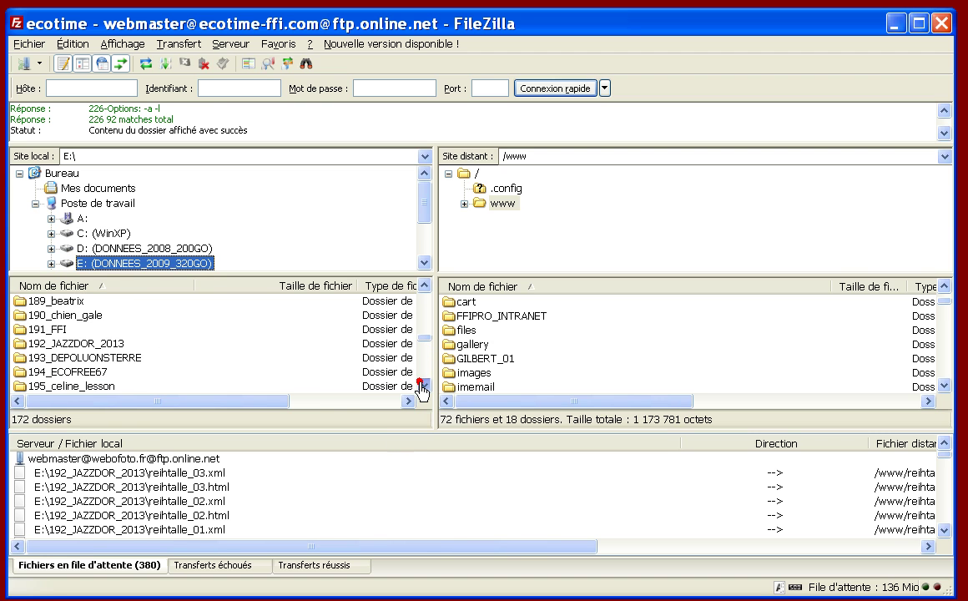
{"action": "left_click", "coordinate": [422, 386]}
{"action": "left_click", "coordinate": [422, 385]}
{"action": "scroll", "coordinate": [276, 351], "scroll_direction": "down", "scroll_amount": 1}
{"action": "left_click", "coordinate": [50, 358]}
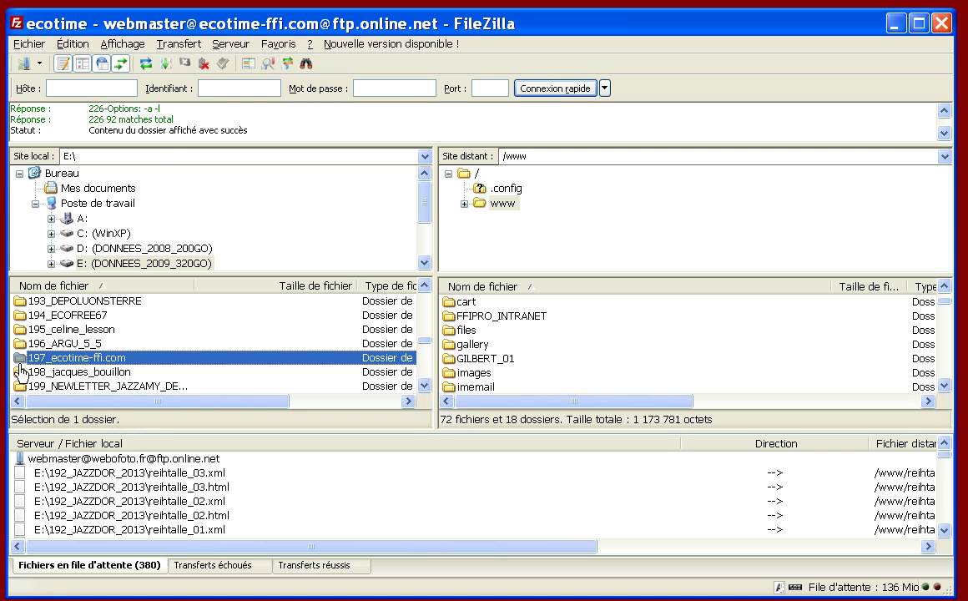
{"action": "double_click", "coordinate": [21, 361]}
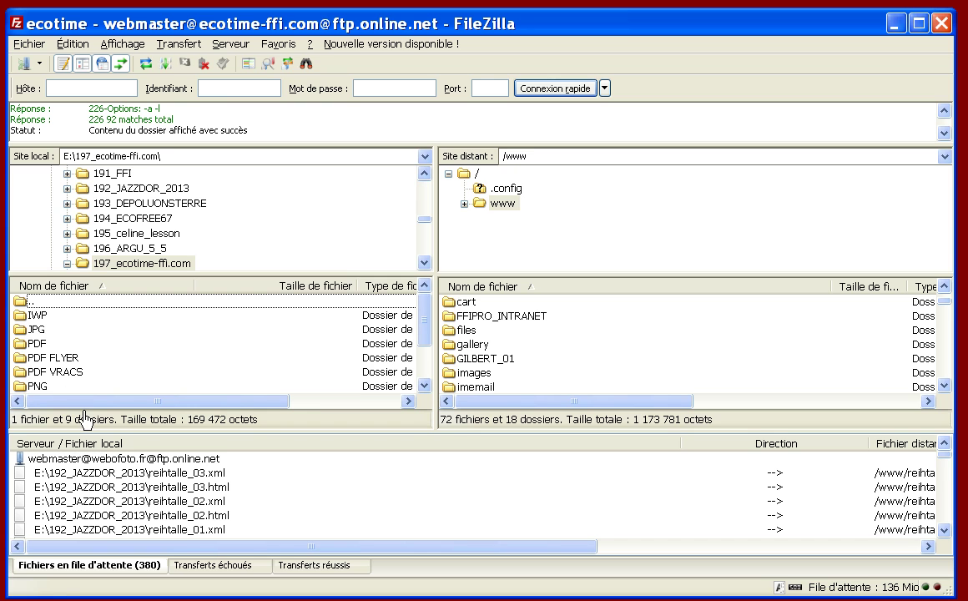
- Open the PDF subfolder of the local 197_ecotime-ffi.com folder
{"action": "left_click", "coordinate": [22, 343]}
{"action": "left_click", "coordinate": [28, 331]}
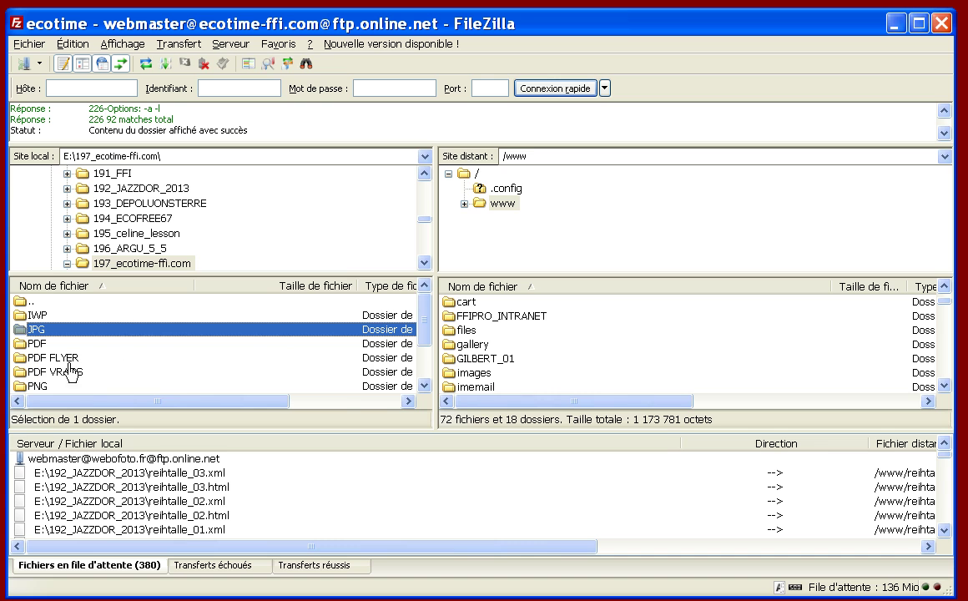
{"action": "double_click", "coordinate": [33, 342]}
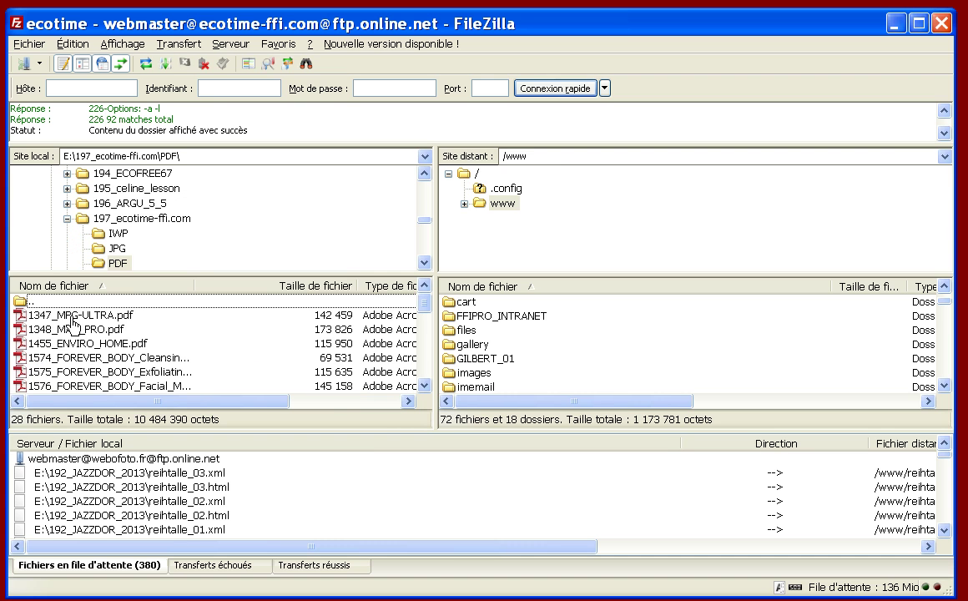
- Upload 1347_MPG-ULTRA.pdf into the remote /www/PDF folder, replacing the file that already exists there
{"action": "left_click", "coordinate": [71, 318]}
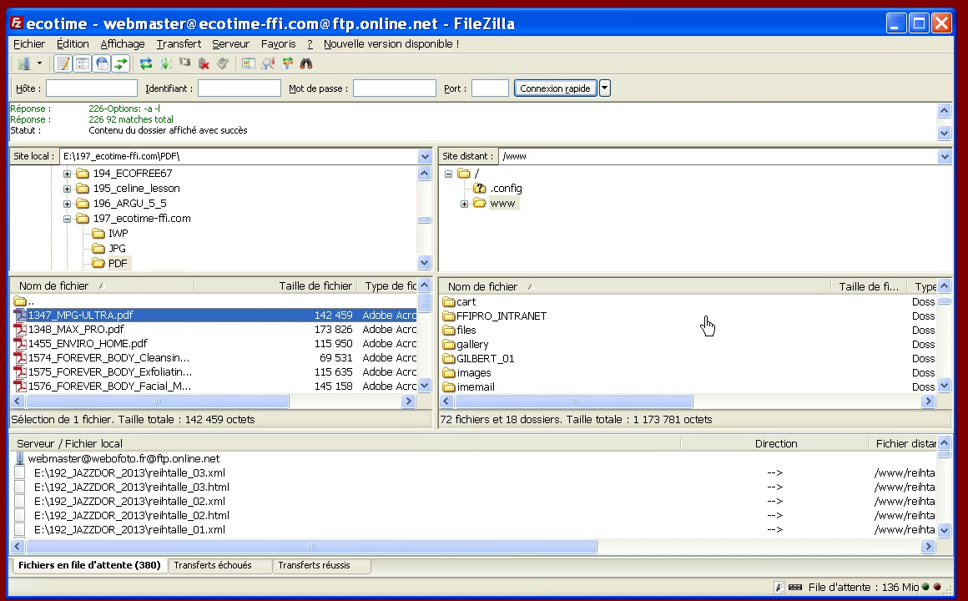
{"action": "left_click", "coordinate": [944, 286]}
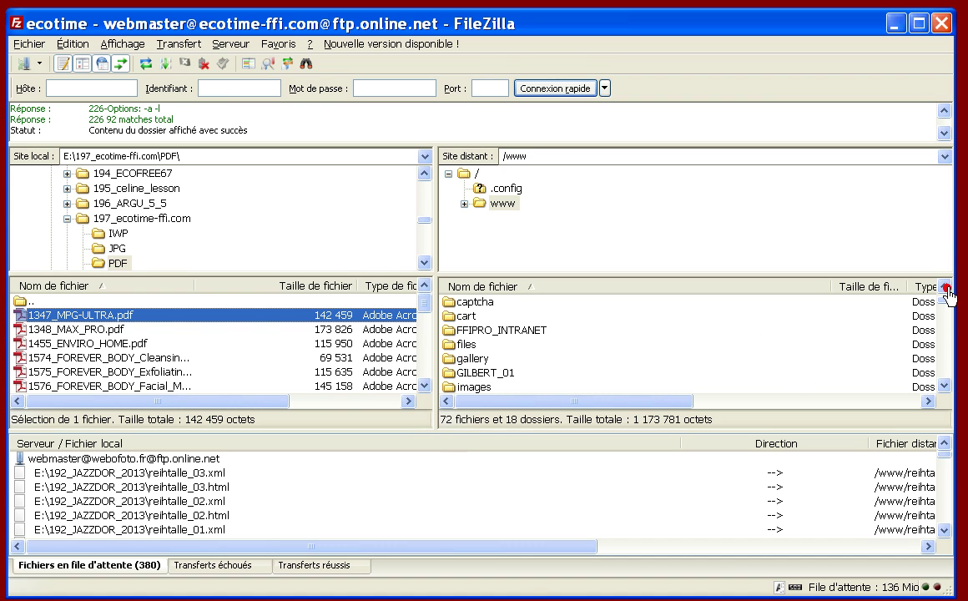
{"action": "left_click", "coordinate": [943, 286]}
{"action": "left_click", "coordinate": [944, 287]}
{"action": "left_click", "coordinate": [943, 286]}
{"action": "left_click", "coordinate": [943, 385]}
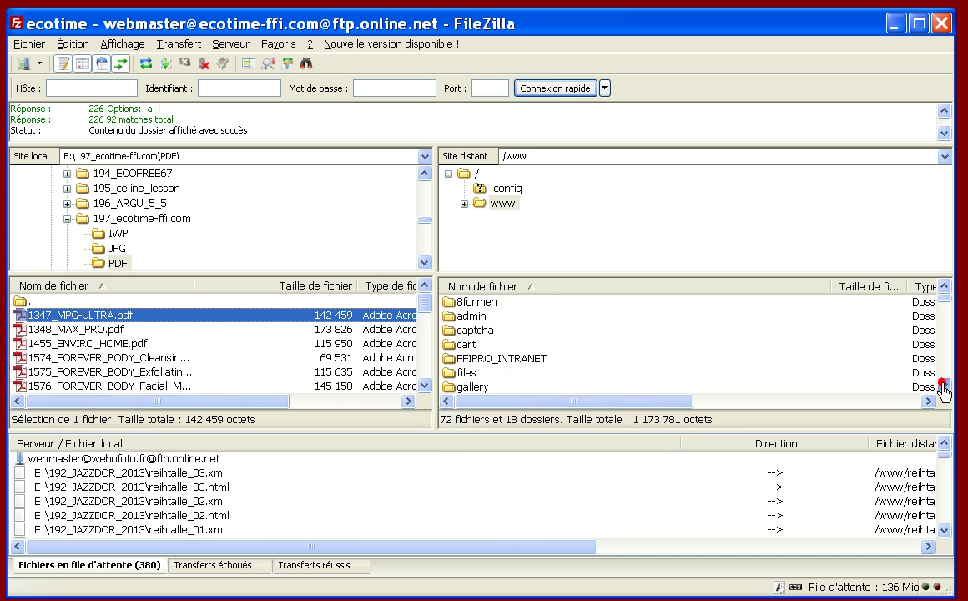
{"action": "left_click", "coordinate": [945, 385]}
{"action": "left_click", "coordinate": [945, 386]}
{"action": "left_click", "coordinate": [945, 385]}
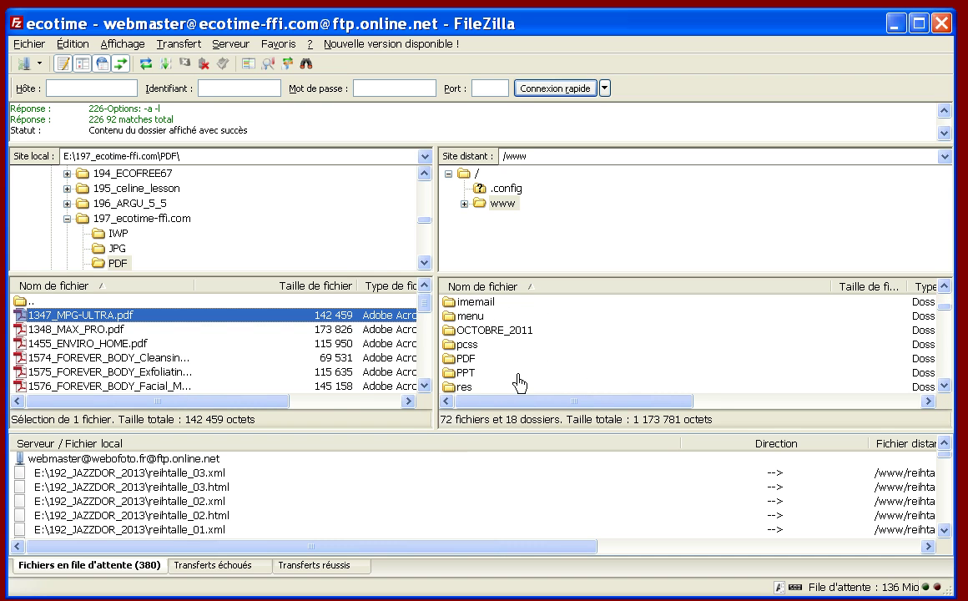
{"action": "left_click", "coordinate": [467, 359]}
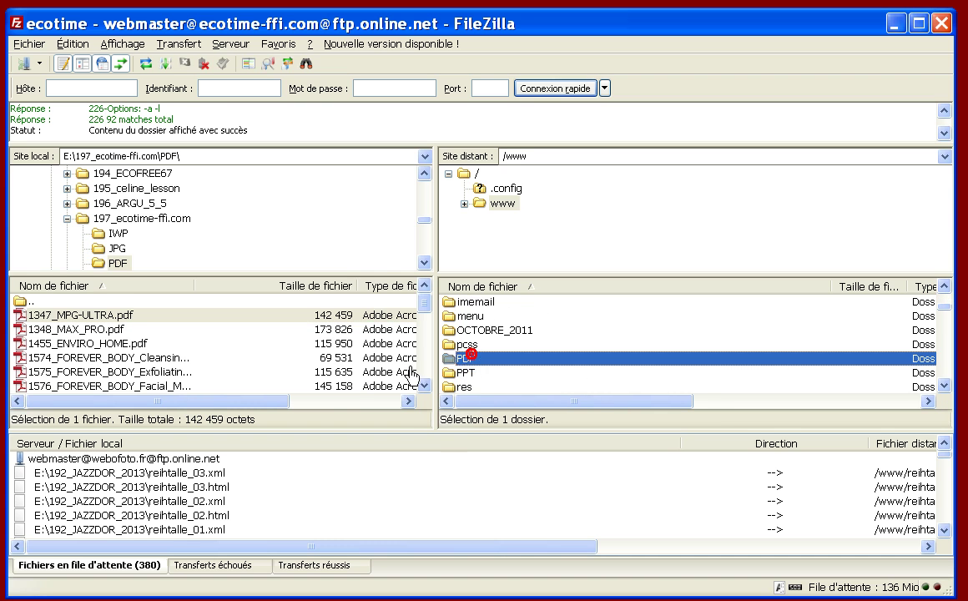
{"action": "left_click", "coordinate": [23, 316]}
{"action": "left_click_drag", "start_coordinate": [394, 377], "coordinate": [459, 361]}
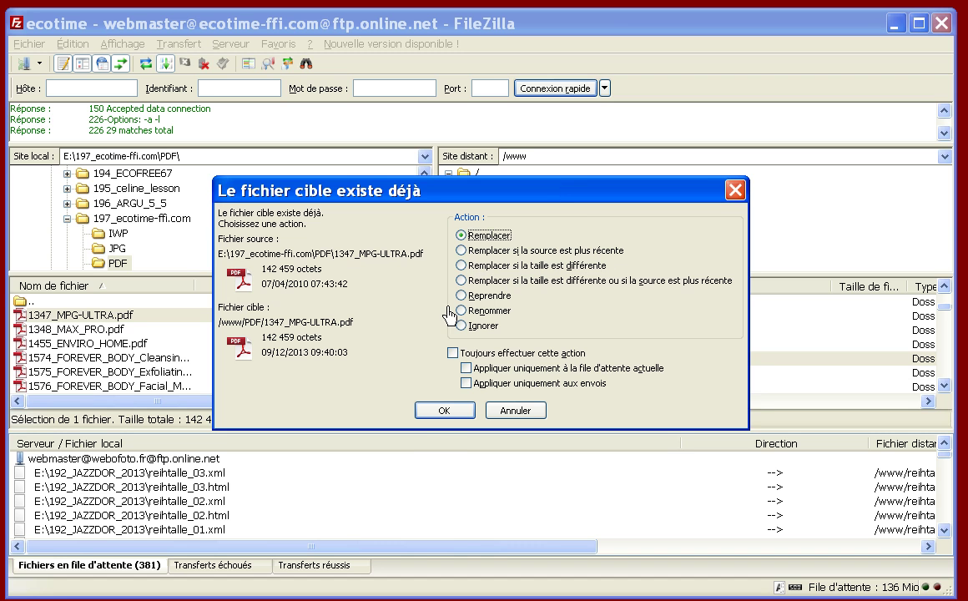
{"action": "left_click", "coordinate": [445, 411]}
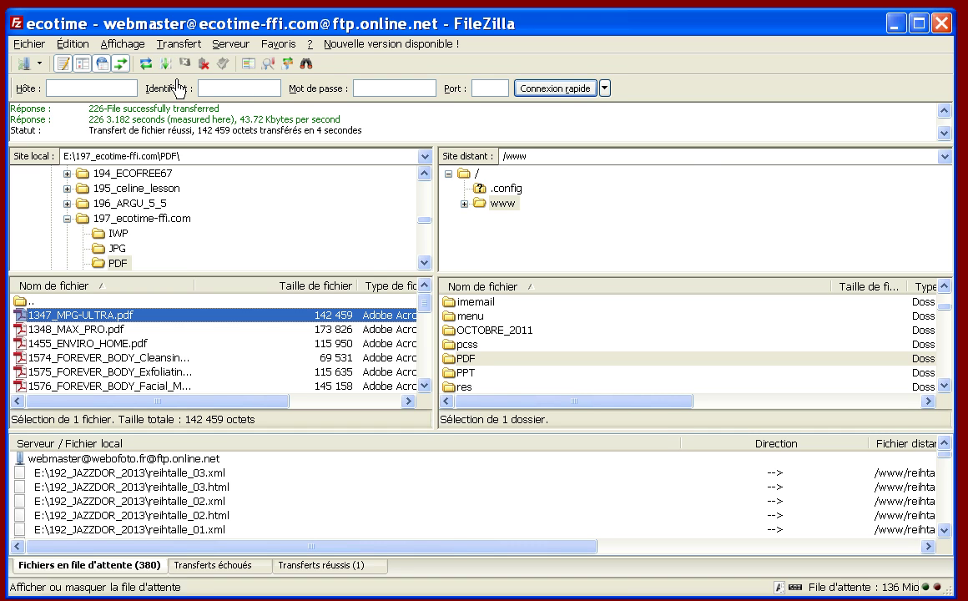
- Review the saved ecotime site's connection settings in the Site Manager and close it
{"action": "left_click", "coordinate": [28, 44]}
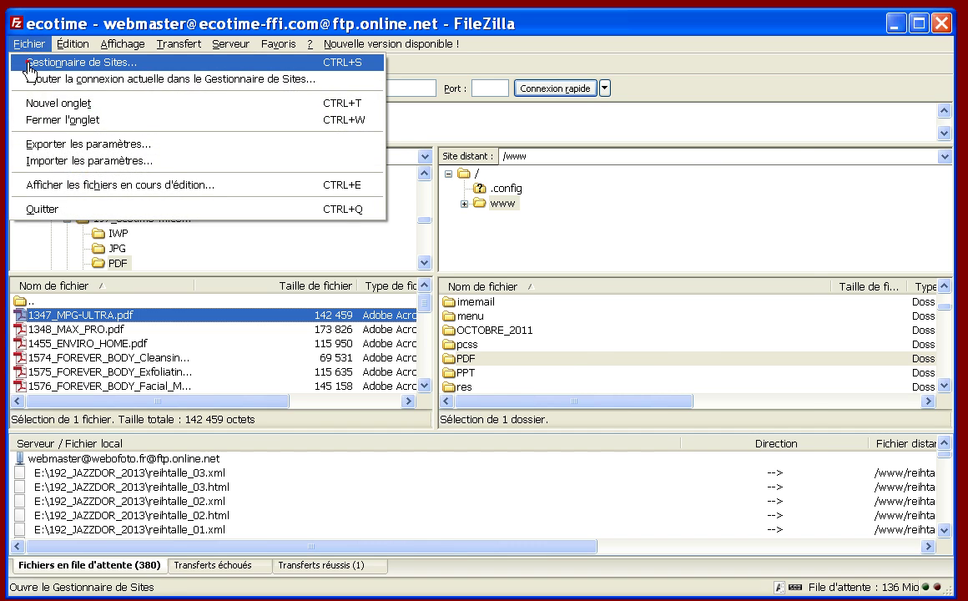
{"action": "left_click", "coordinate": [33, 62]}
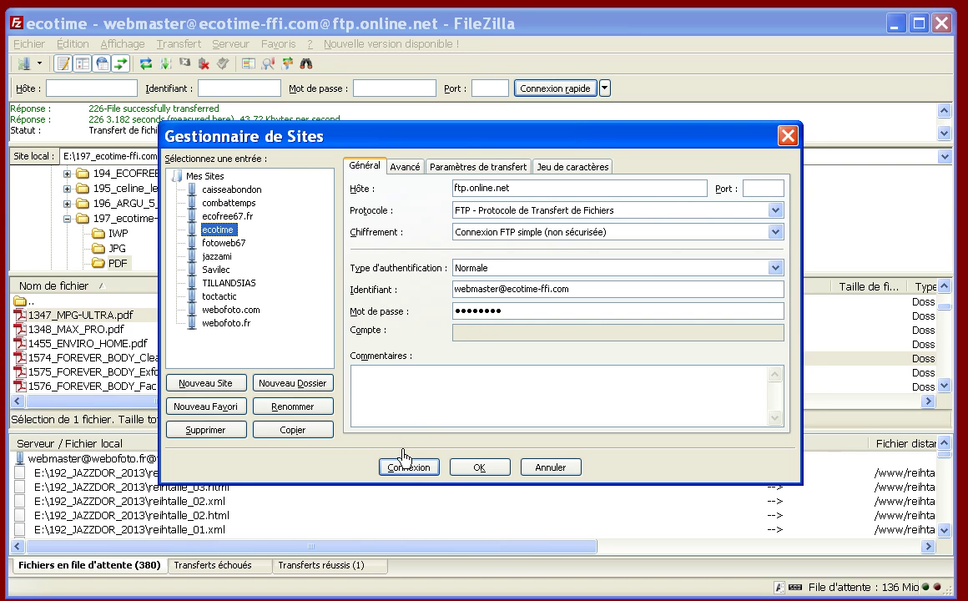
{"action": "left_click", "coordinate": [499, 468]}
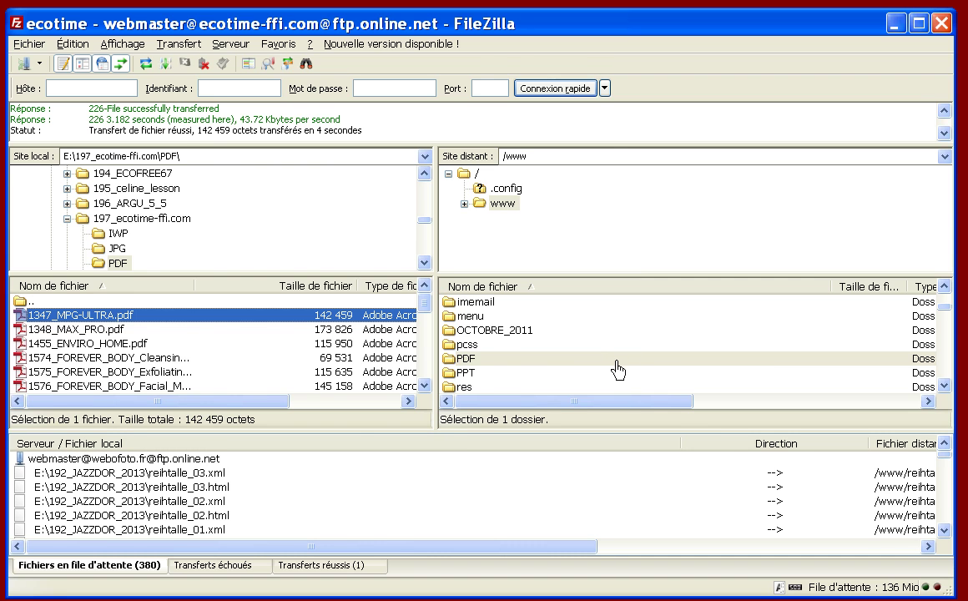
- Examine the queued transfers, their local files and remote destination paths, through to the end of the queue
{"action": "left_click", "coordinate": [302, 449]}
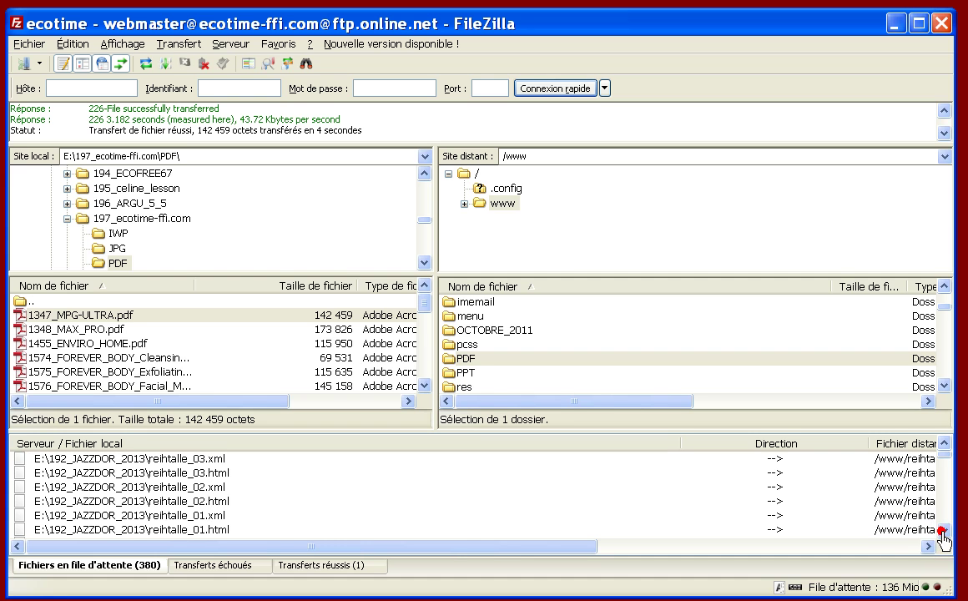
{"action": "scroll", "coordinate": [942, 534], "scroll_direction": "down", "scroll_amount": 5}
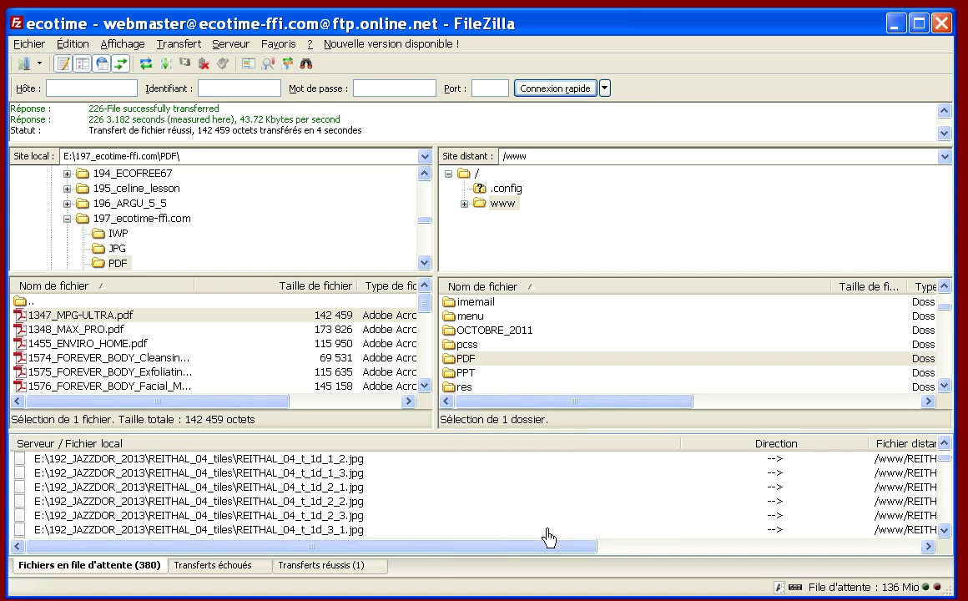
{"action": "left_click", "coordinate": [928, 547]}
{"action": "left_click", "coordinate": [932, 548]}
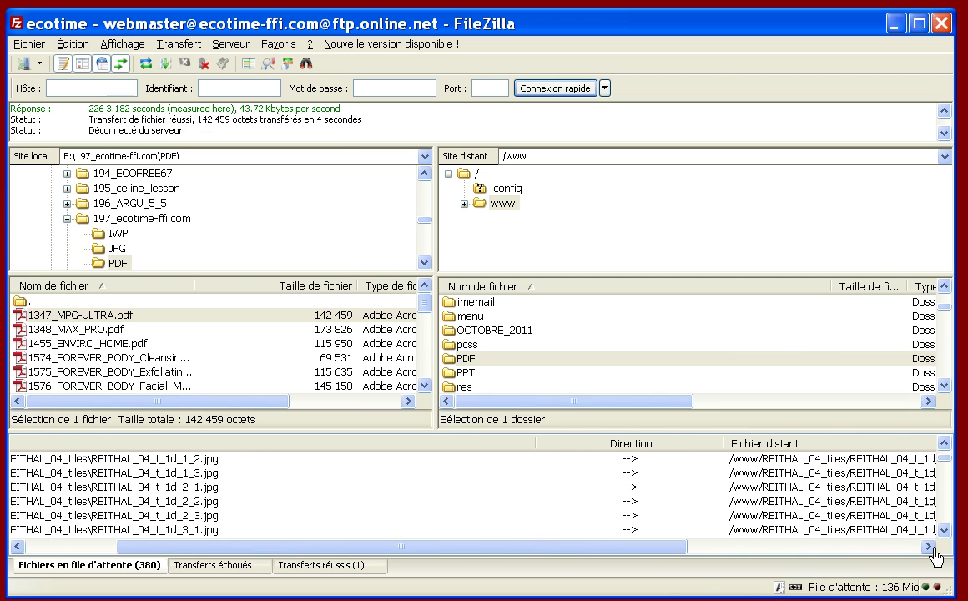
{"action": "left_click", "coordinate": [929, 547]}
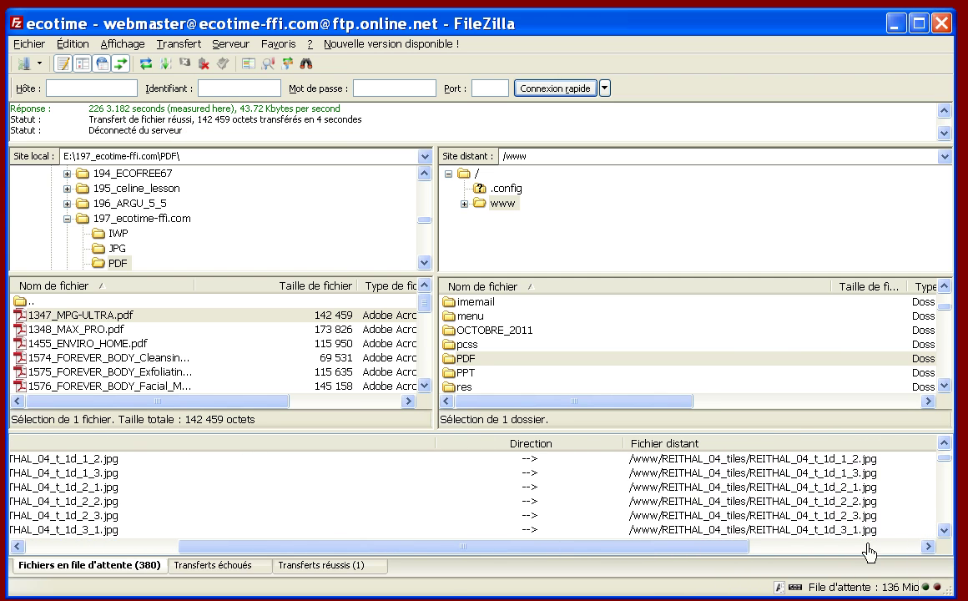
{"action": "left_click_drag", "start_coordinate": [691, 542], "coordinate": [547, 568]}
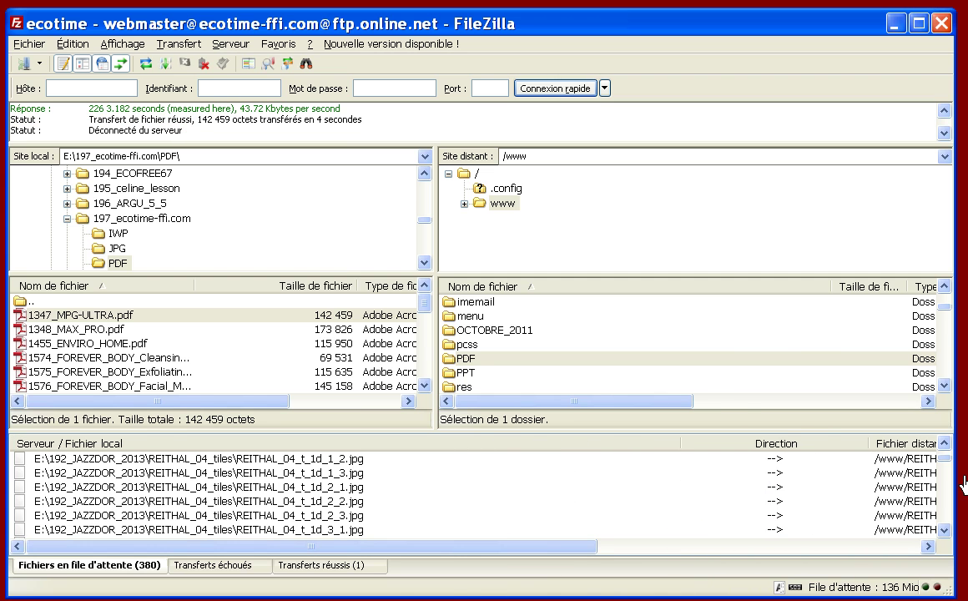
{"action": "left_click_drag", "start_coordinate": [943, 466], "coordinate": [944, 528]}
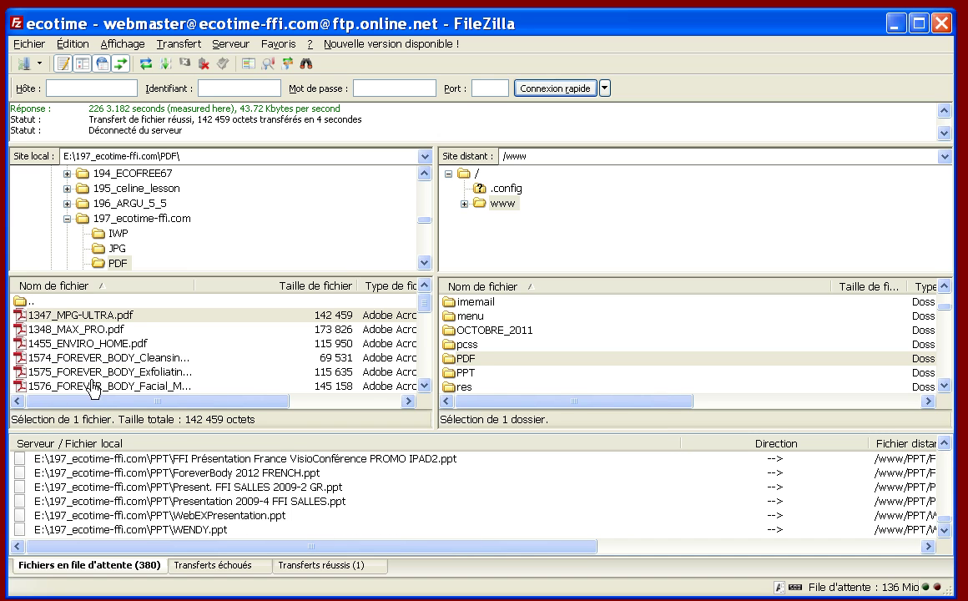
- Upload 1348_MAX_PRO.pdf from the local PDF folder into the remote /www/PDF folder
{"action": "left_click", "coordinate": [42, 328]}
{"action": "left_click_drag", "start_coordinate": [21, 335], "coordinate": [464, 366]}
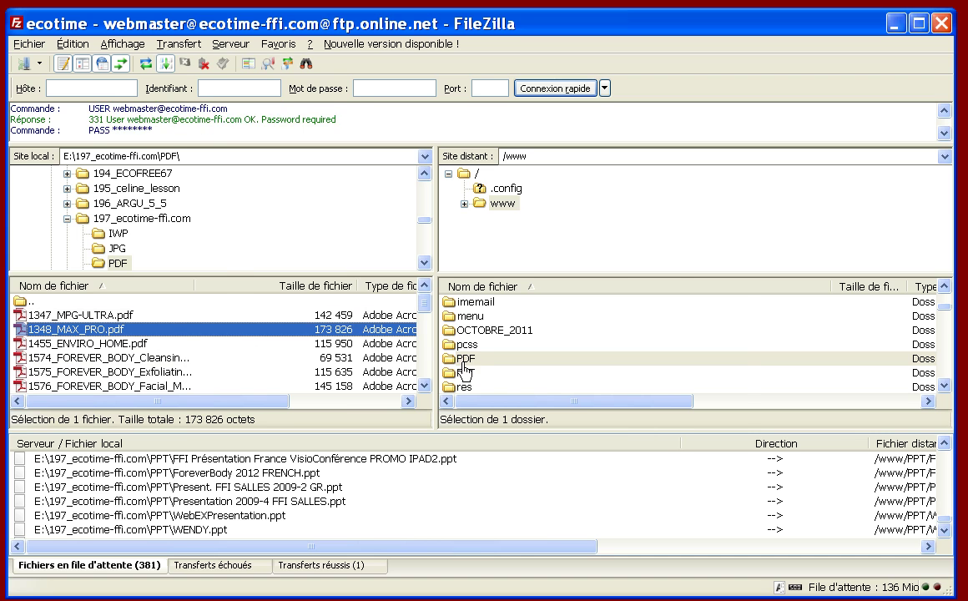
{"action": "left_click", "coordinate": [443, 408]}
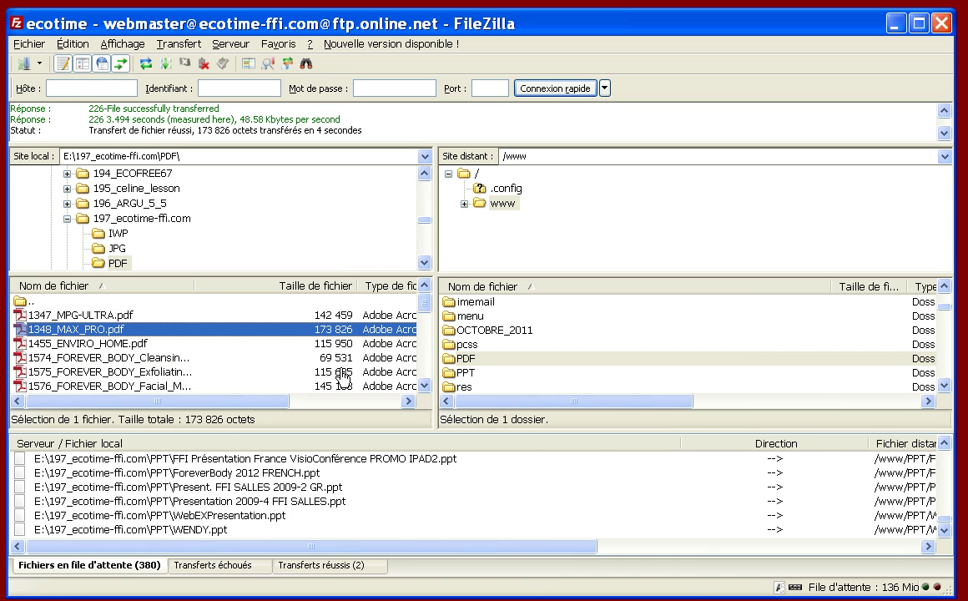
- Open the PDF VRACS subfolder of the local 197_ecotime-ffi.com folder
{"action": "left_click", "coordinate": [423, 386]}
{"action": "left_click", "coordinate": [423, 385]}
{"action": "left_click", "coordinate": [423, 387]}
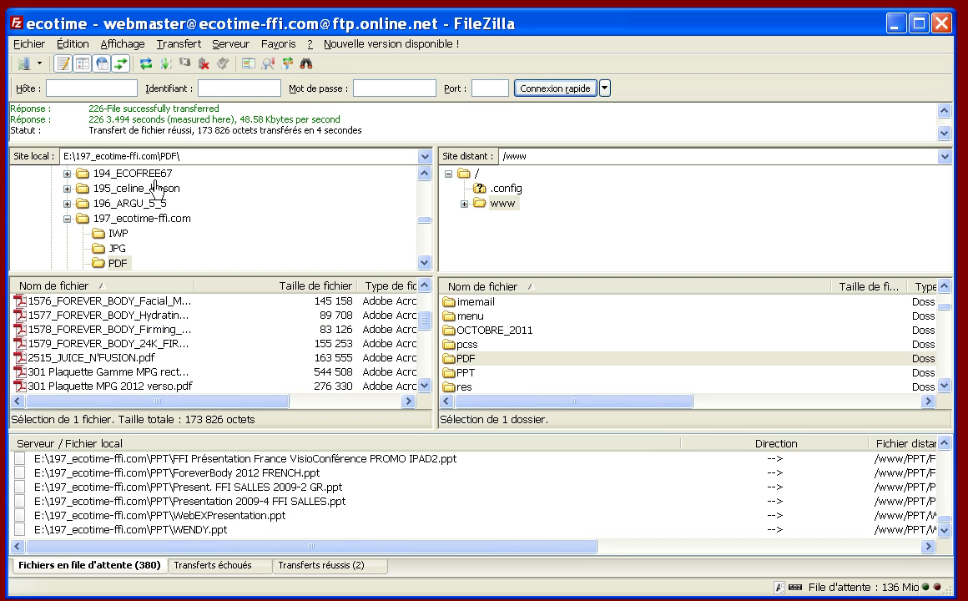
{"action": "left_click", "coordinate": [106, 220]}
{"action": "left_click", "coordinate": [424, 262]}
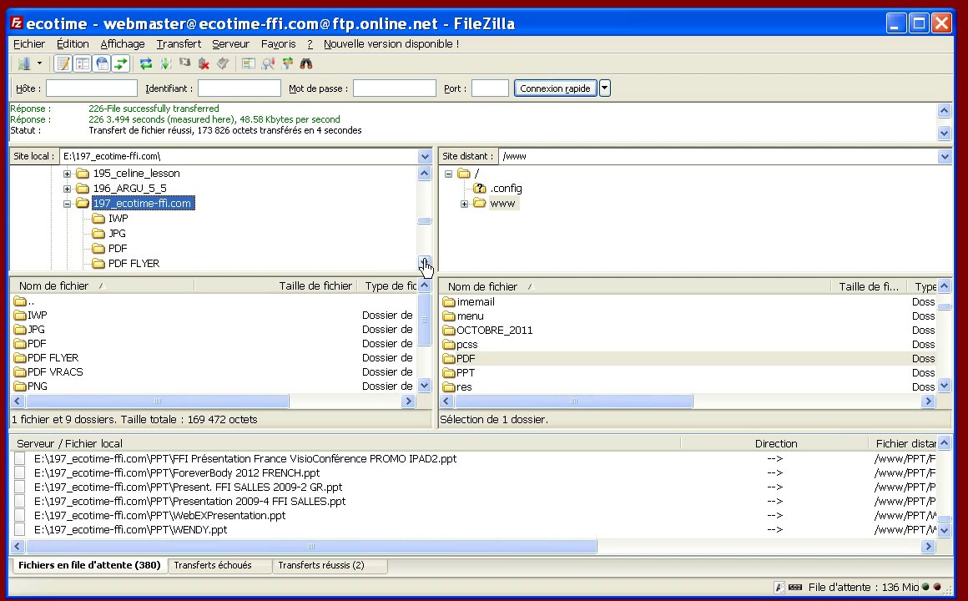
{"action": "left_click", "coordinate": [424, 262]}
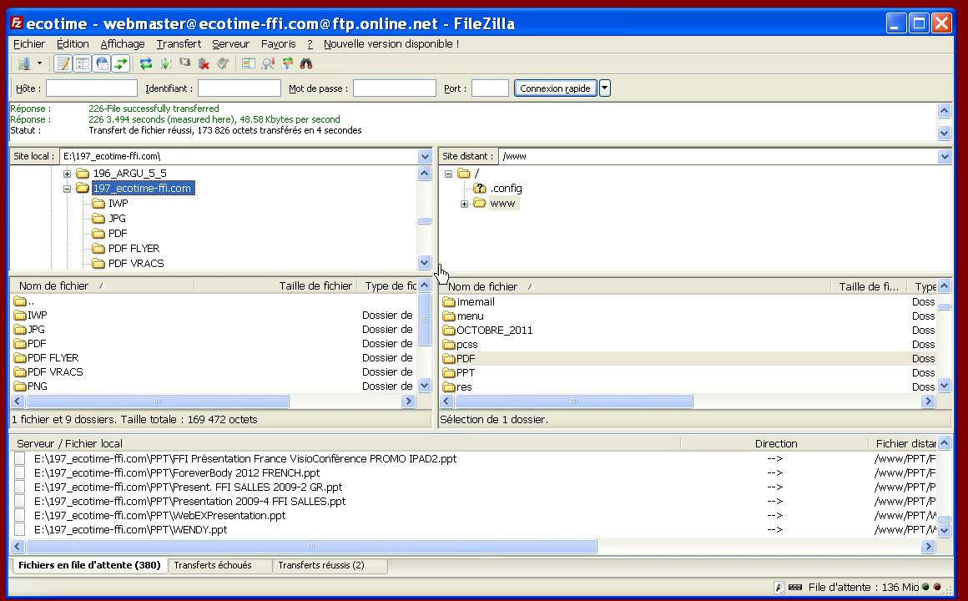
{"action": "left_click", "coordinate": [423, 263]}
{"action": "left_click", "coordinate": [424, 263]}
{"action": "left_click", "coordinate": [424, 263]}
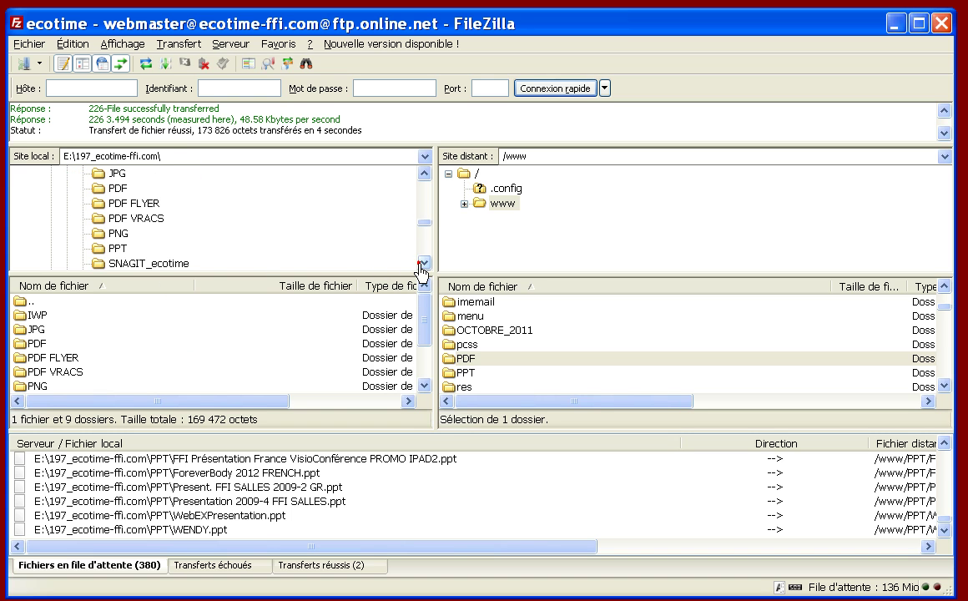
{"action": "left_click", "coordinate": [106, 221]}
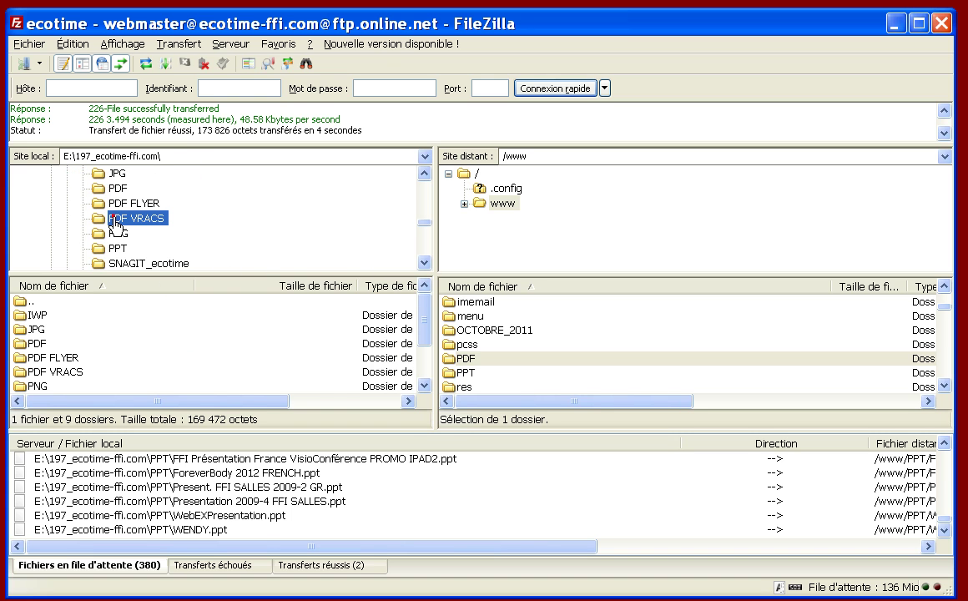
- Sort the local files by size, largest first, and upload US_ProductSheet-FuelFreedom.pdf into the remote /www/PDF folder
{"action": "left_click", "coordinate": [318, 286]}
{"action": "left_click", "coordinate": [317, 288]}
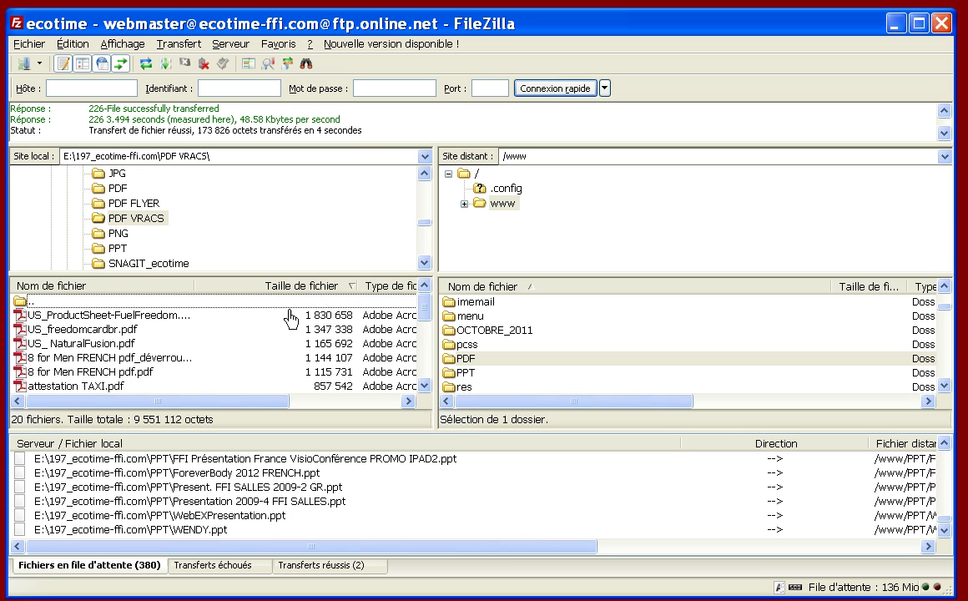
{"action": "left_click", "coordinate": [257, 314]}
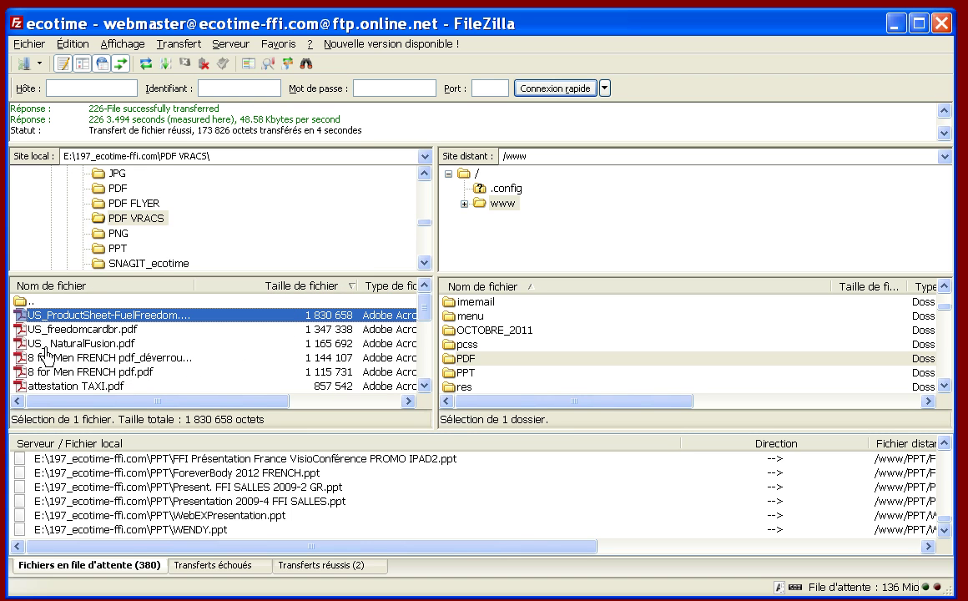
{"action": "left_click_drag", "start_coordinate": [22, 324], "coordinate": [449, 370]}
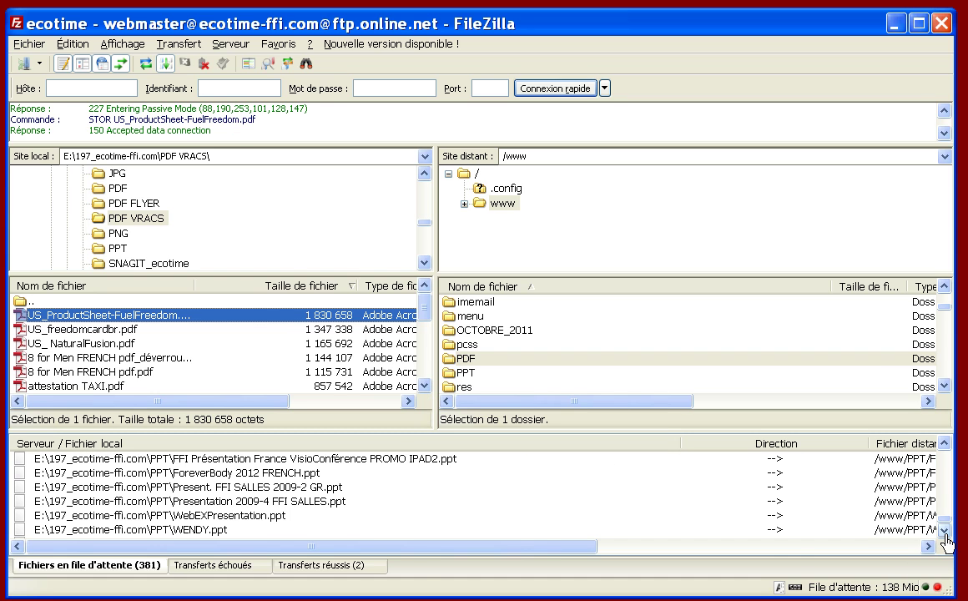
- Upload the whole local PNG folder into the remote /www folder and check its transfer progress in the queue
{"action": "left_click", "coordinate": [118, 234]}
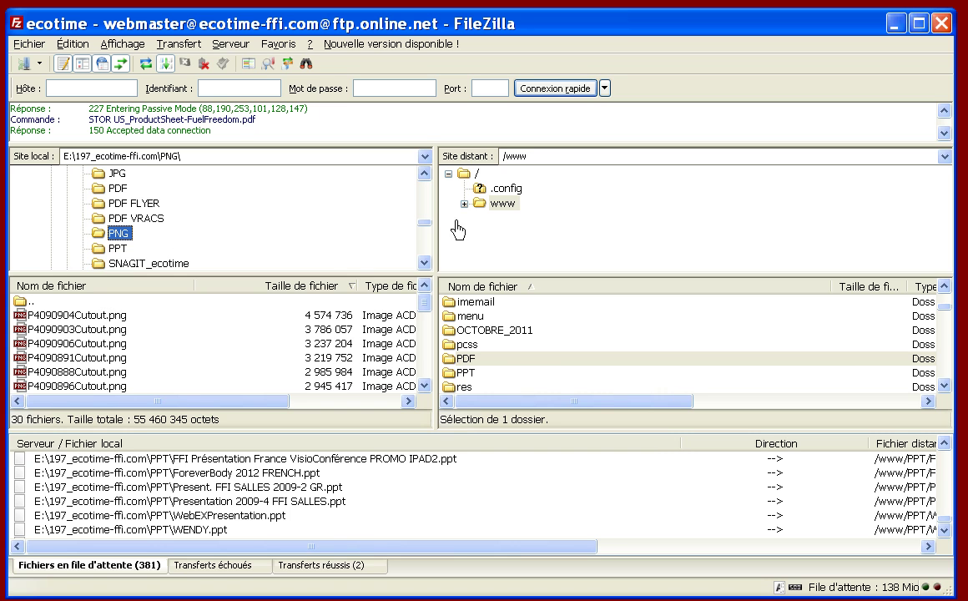
{"action": "left_click", "coordinate": [496, 210]}
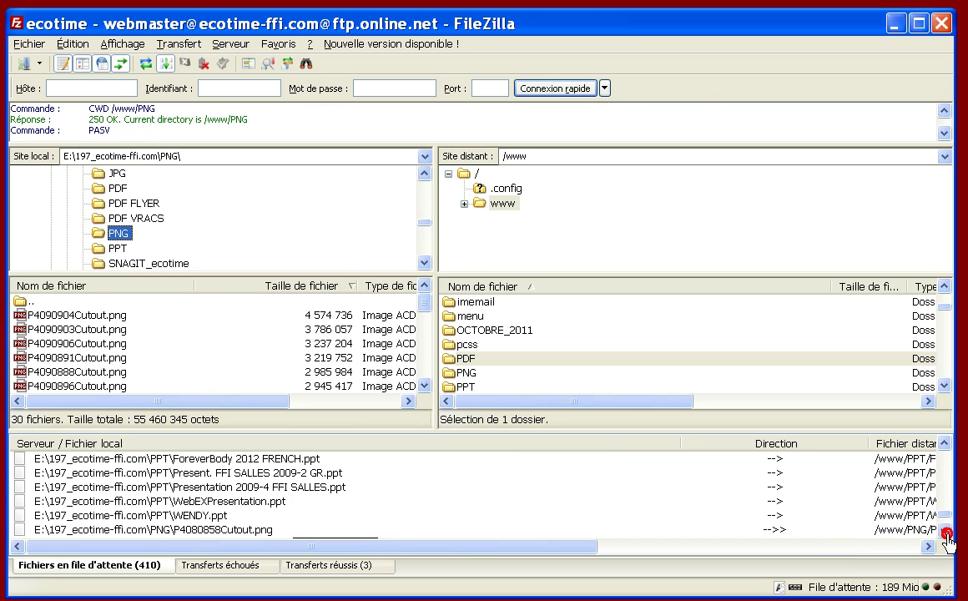
{"action": "left_click", "coordinate": [944, 444]}
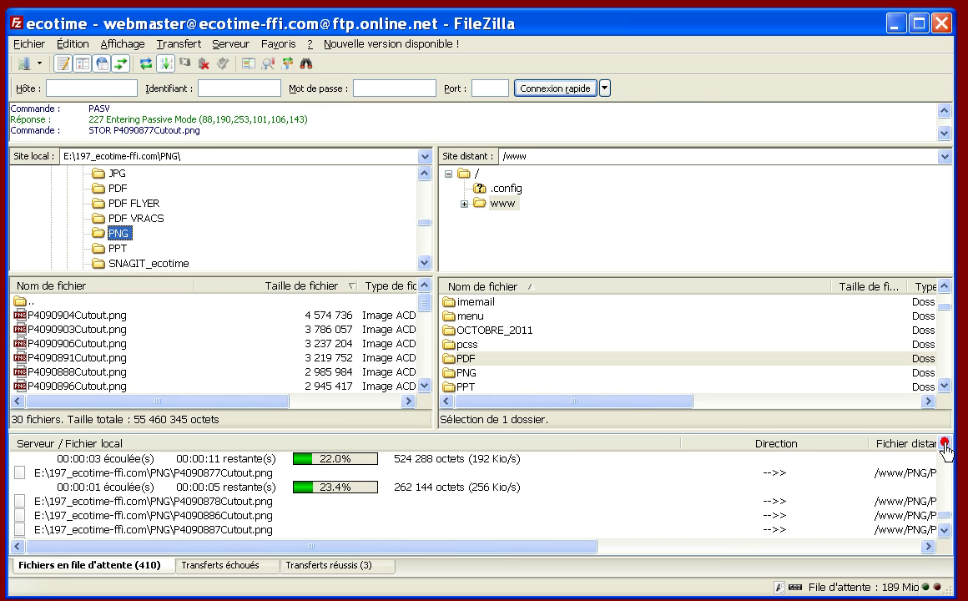
{"action": "left_click", "coordinate": [944, 536]}
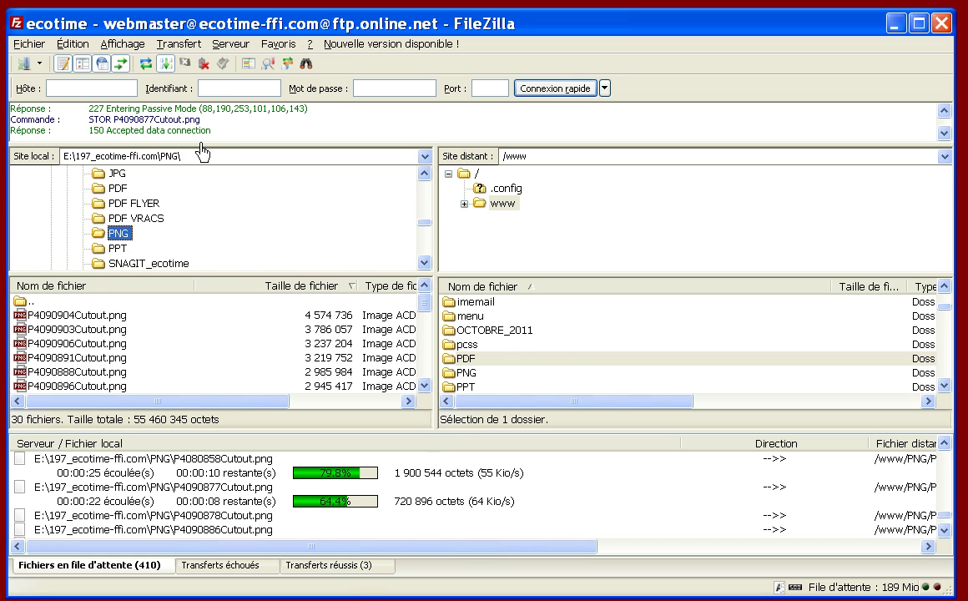
- Make the message log taller and hide the transfer queue
{"action": "left_click_drag", "start_coordinate": [203, 154], "coordinate": [216, 198]}
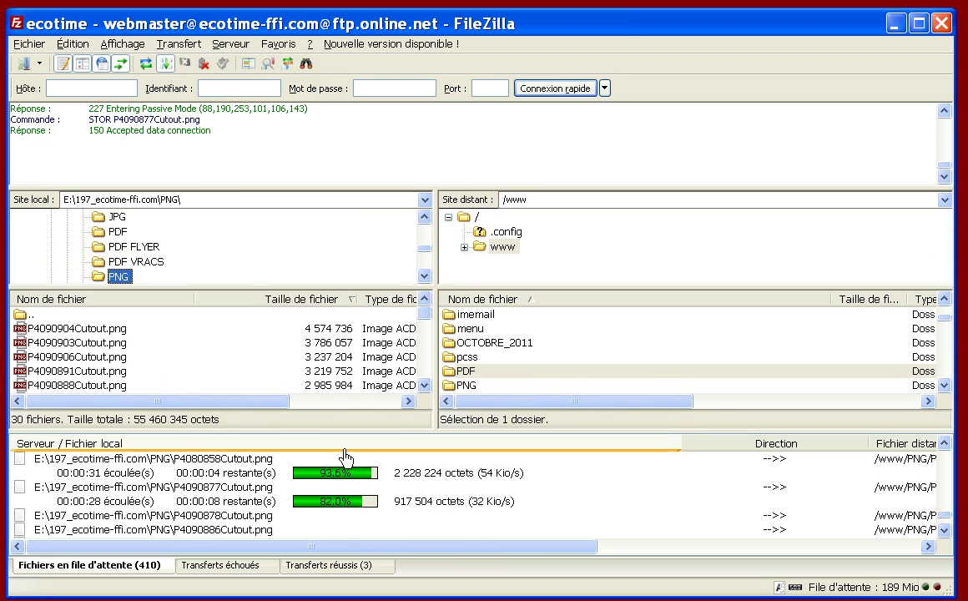
{"action": "left_click", "coordinate": [126, 46]}
{"action": "left_click", "coordinate": [154, 243]}
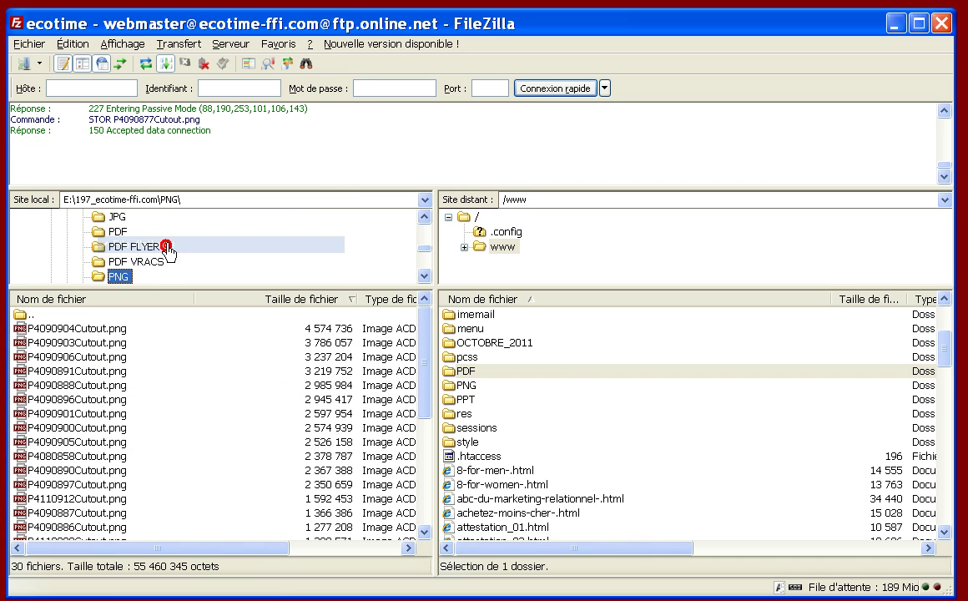
- Hide the toolbar (Barre d'outils)
{"action": "left_click", "coordinate": [126, 44]}
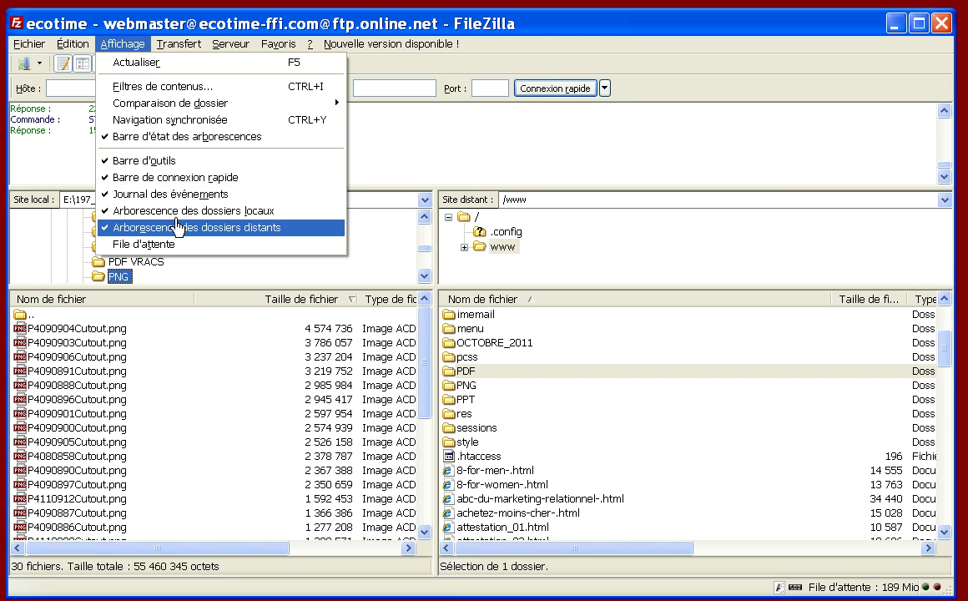
{"action": "left_click", "coordinate": [166, 166]}
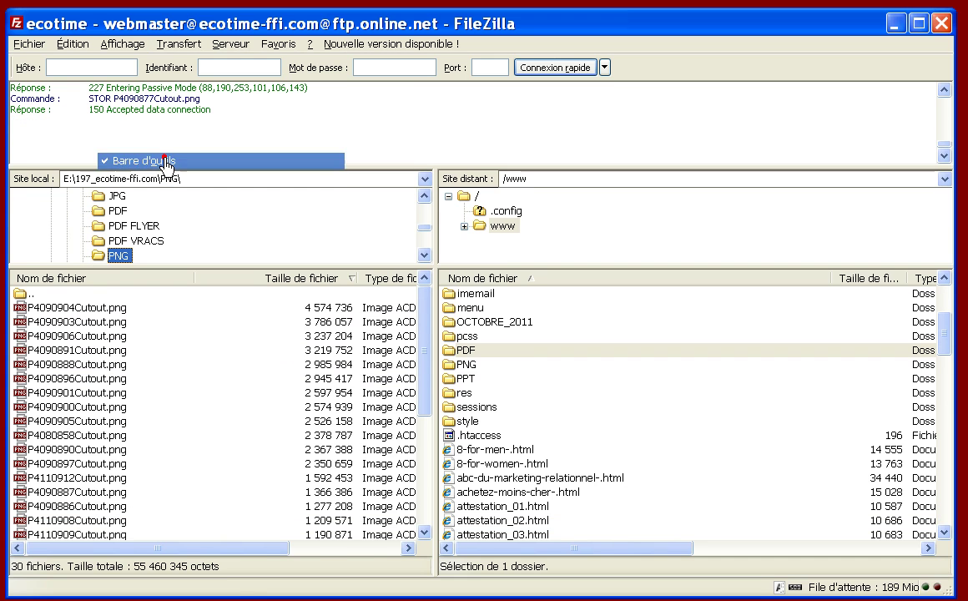